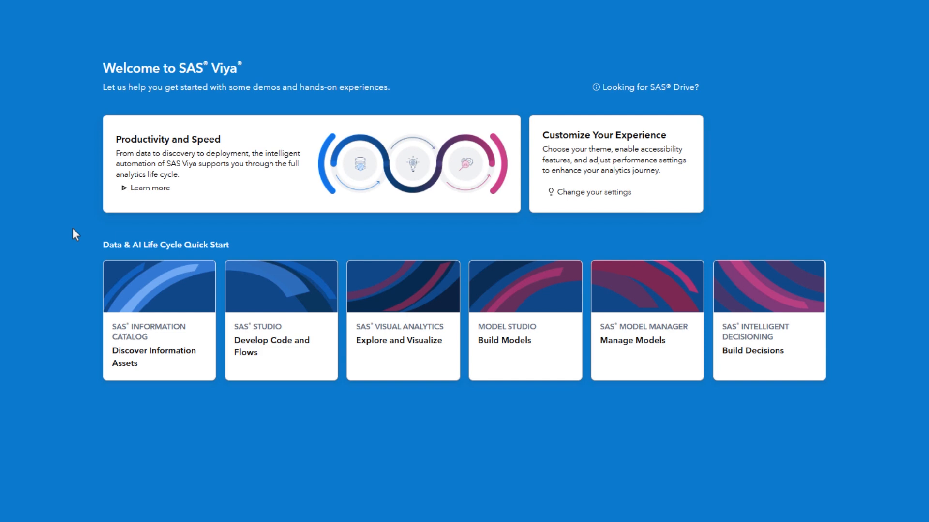
Open the Warranty Analysis report in Explore and Visualize from SAS Content > Products > SAS Visual Analytics > Samples
left_click(10, 10)
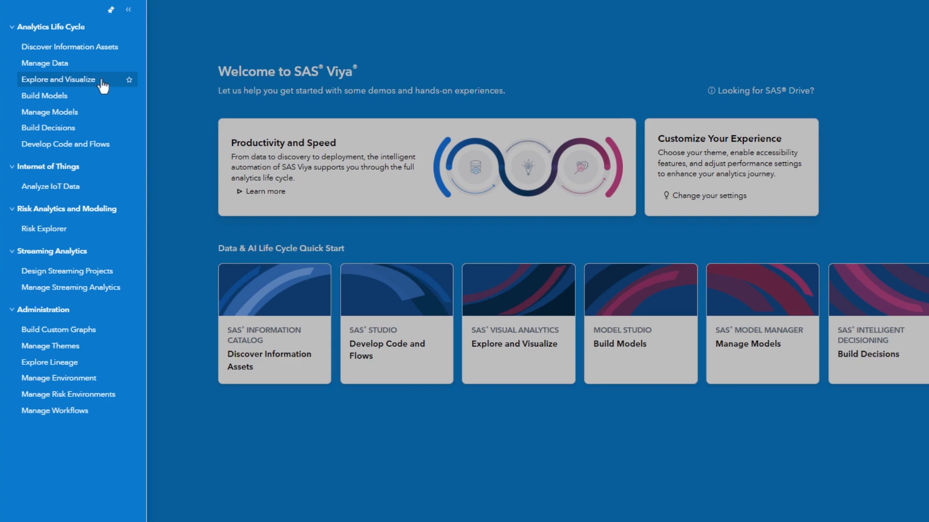
left_click(101, 82)
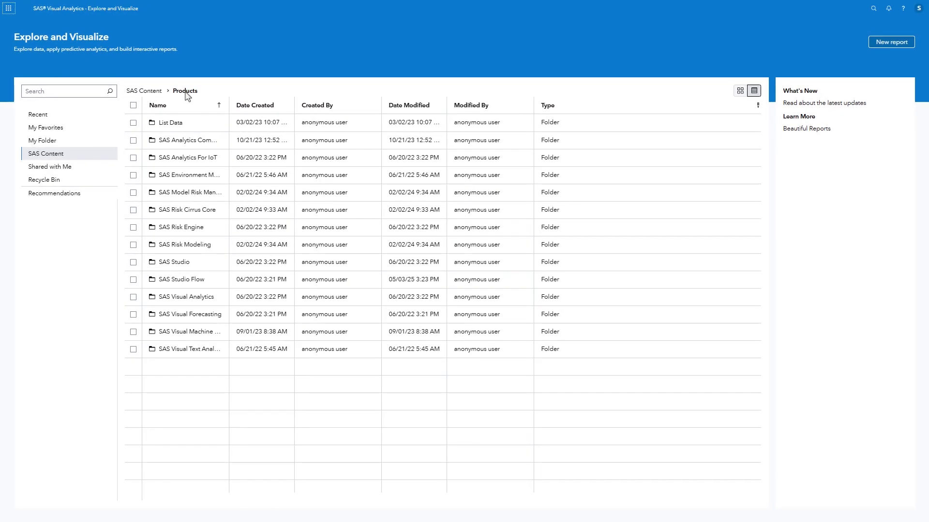
double_click(185, 300)
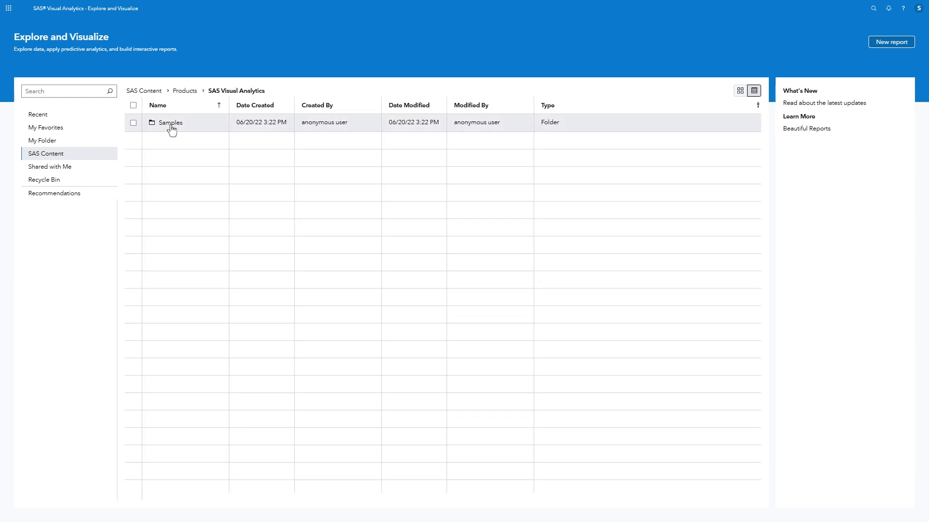
double_click(170, 124)
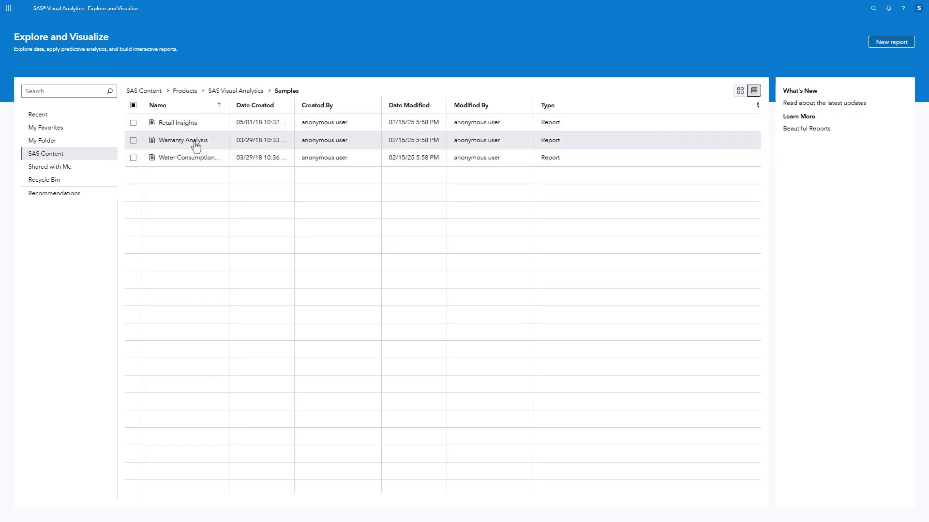
double_click(189, 141)
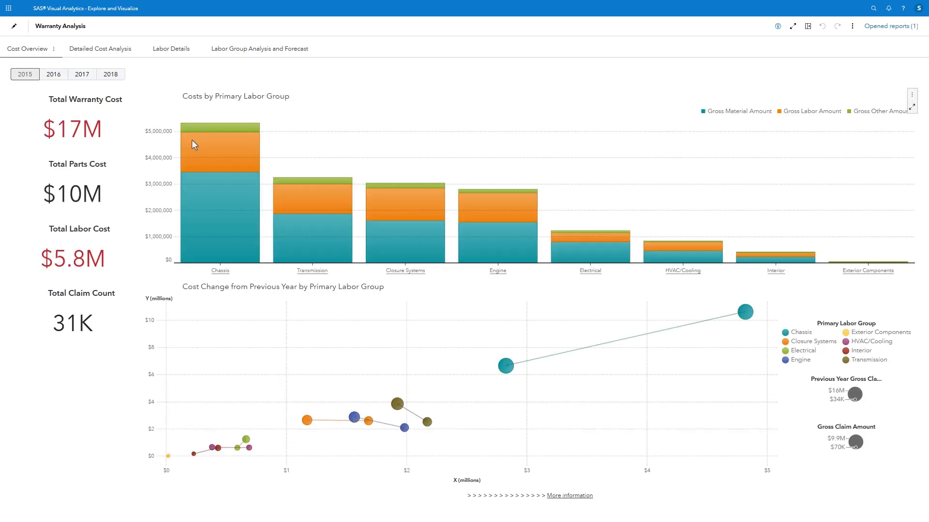
View the report's Detailed Cost Analysis, Labor Details, and Labor Group Analysis and Forecast pages
left_click(111, 50)
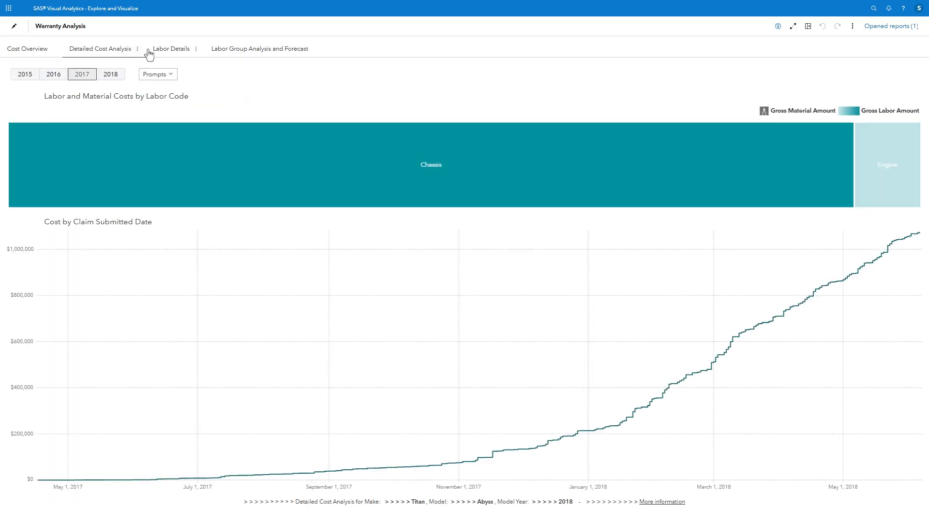
left_click(177, 53)
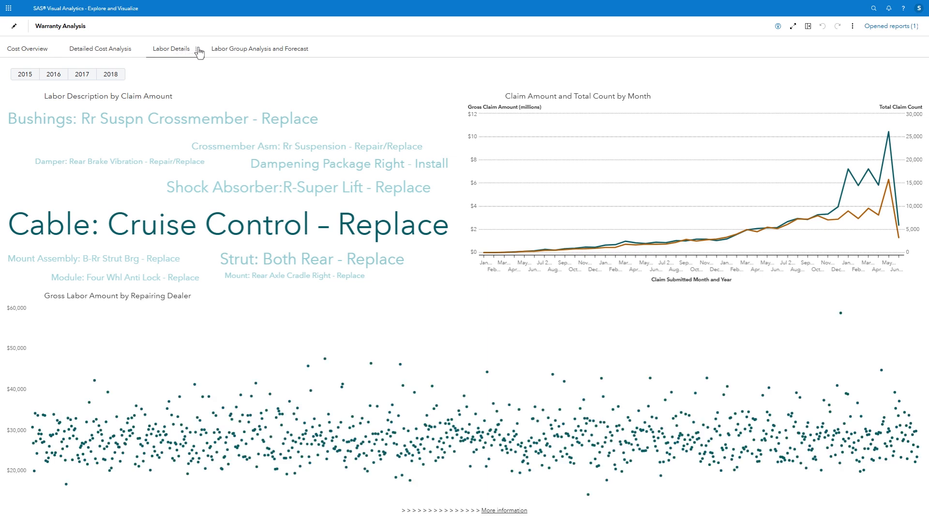
left_click(258, 52)
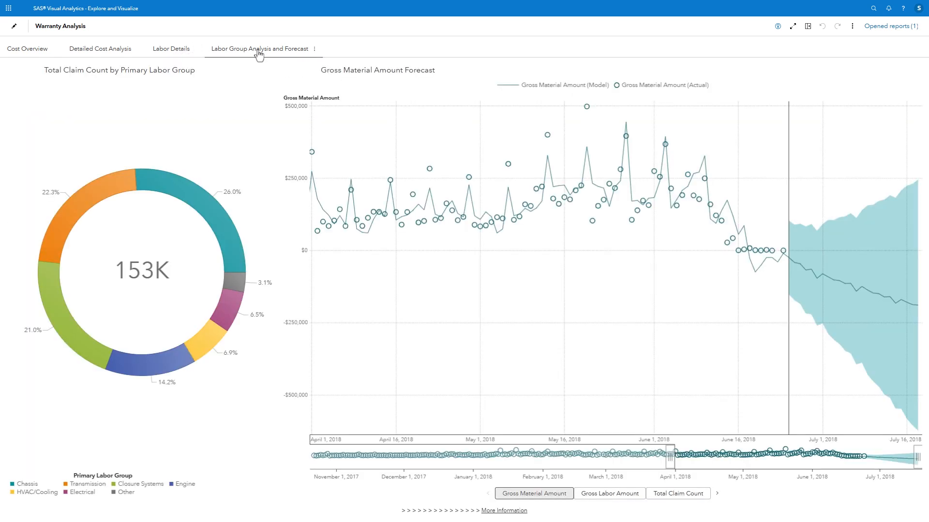
Close the Warranty Analysis report and add it to the favorites from the Samples folder
left_click(865, 27)
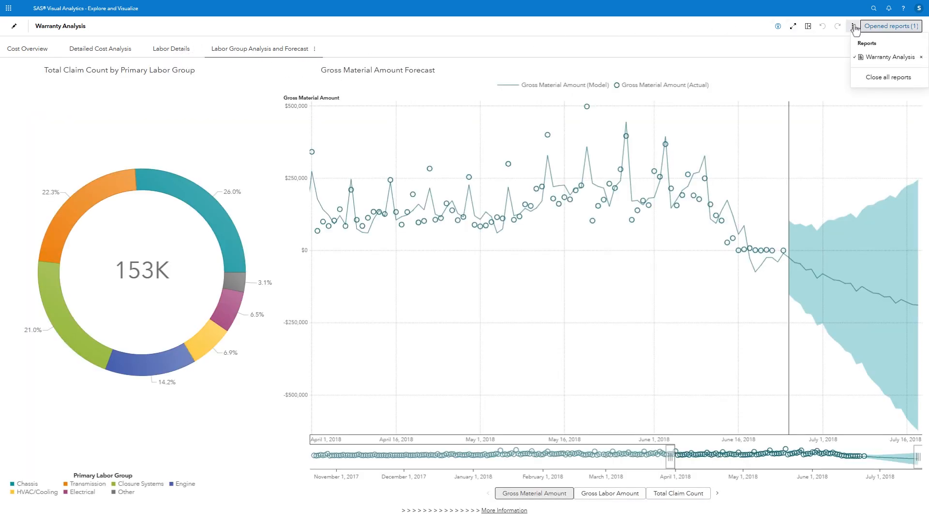
left_click(853, 27)
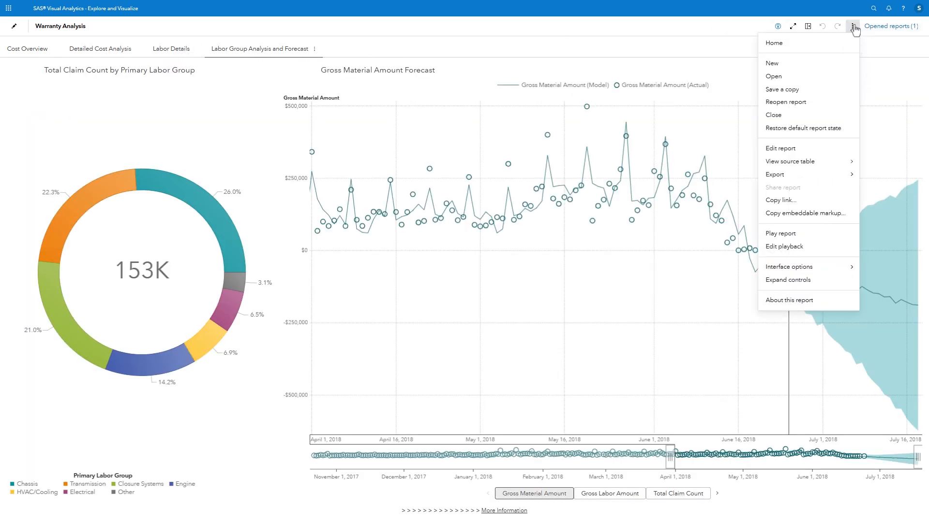
left_click(814, 118)
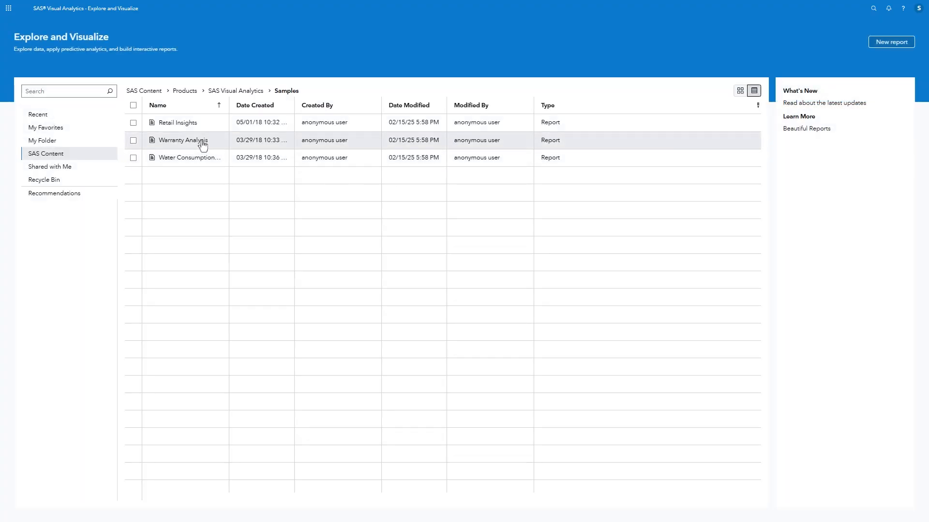
right_click(203, 144)
left_click(254, 173)
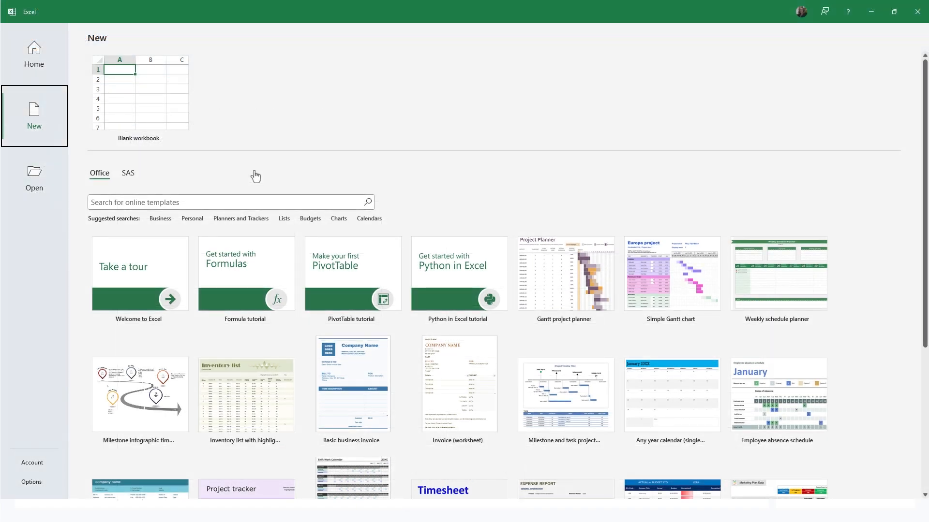
Switch to Excel, create a blank workbook and open the SAS Viya add-in's home pane
left_click(162, 109)
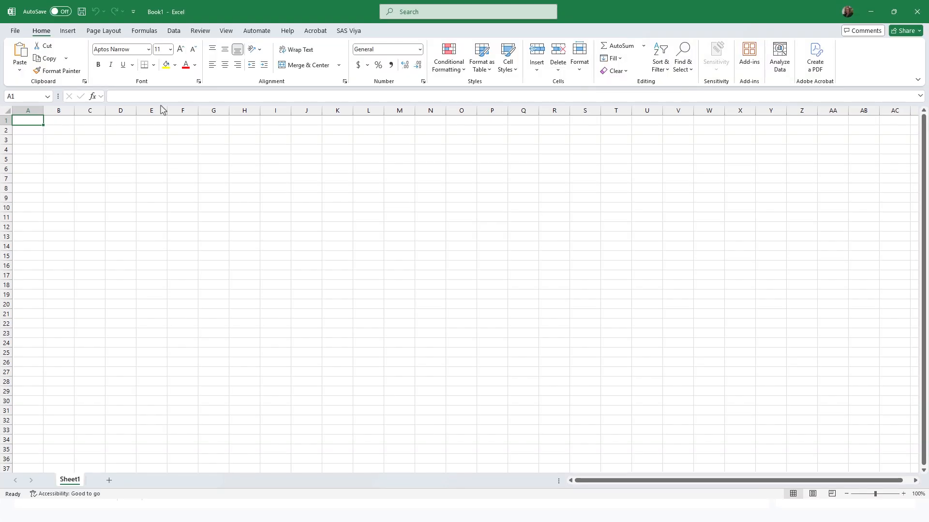
left_click(349, 31)
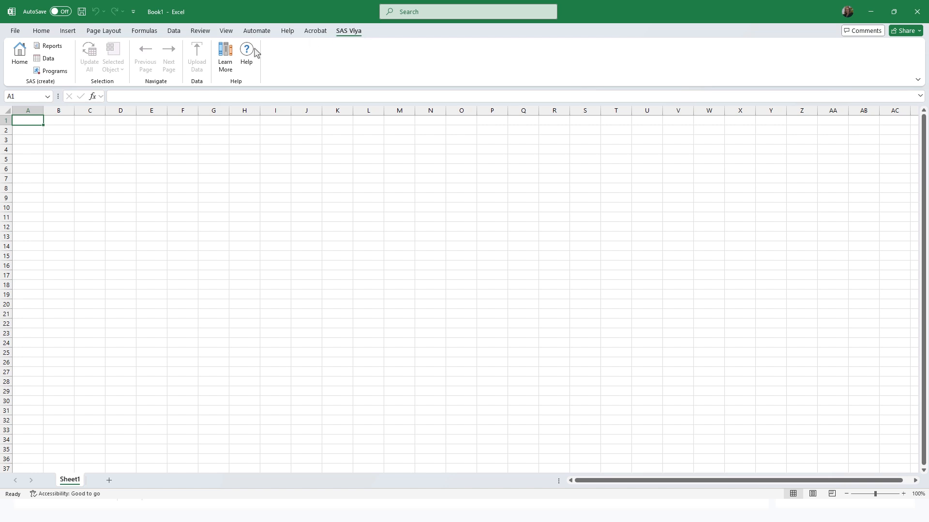
left_click(28, 62)
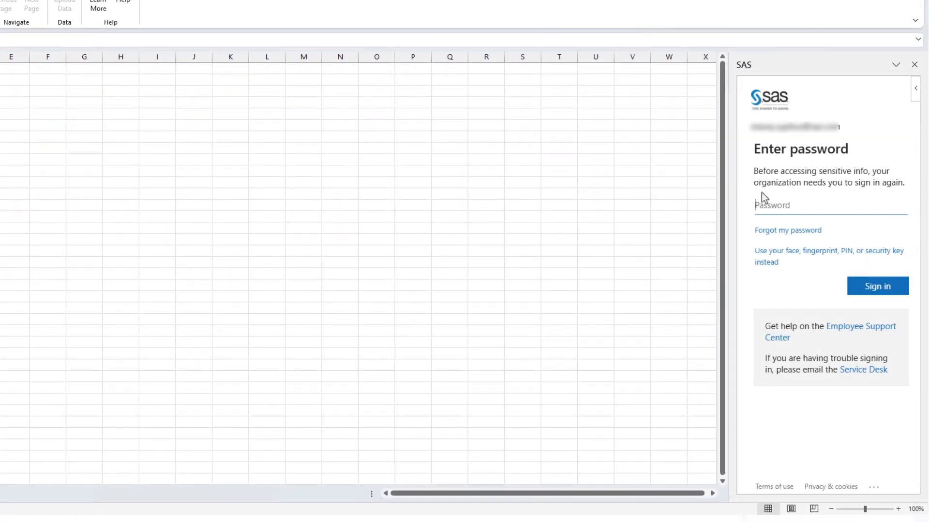
Enter the account password and sign in to SAS
type("••••••")
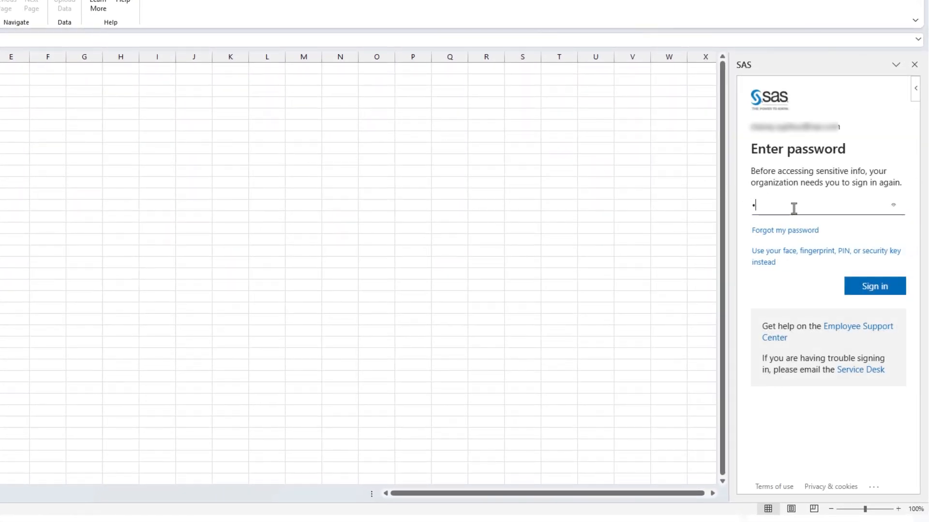
type("••••••••")
key("Return")
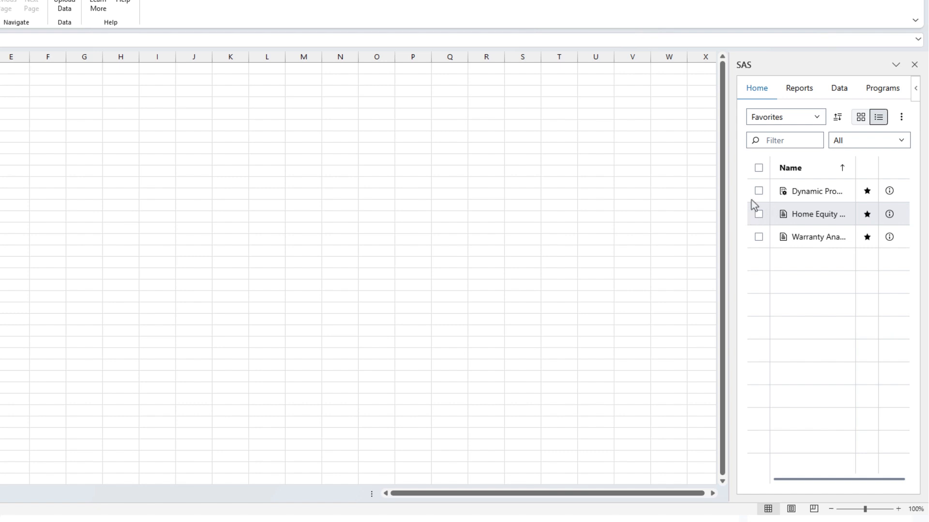
Review the choices for listing home content and the add-in's preferences, closing the preferences without saving
left_click(815, 123)
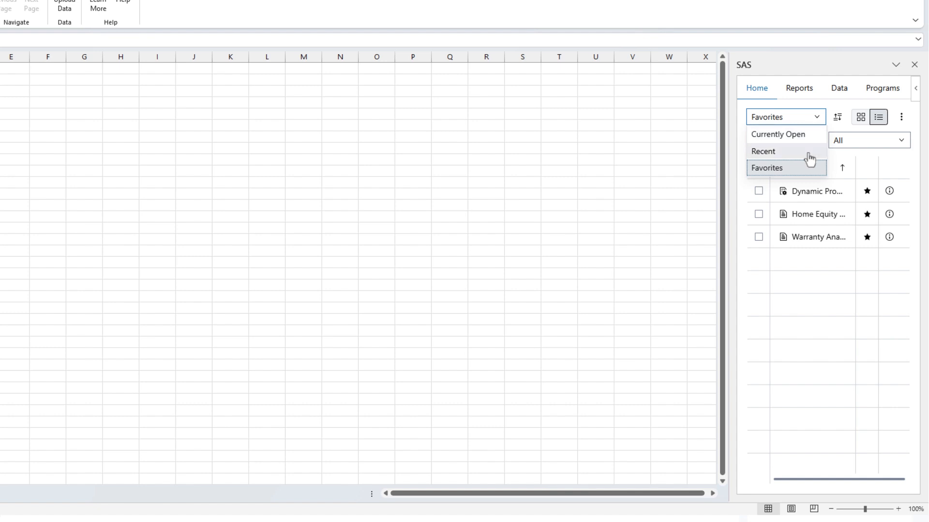
left_click(796, 266)
left_click(900, 123)
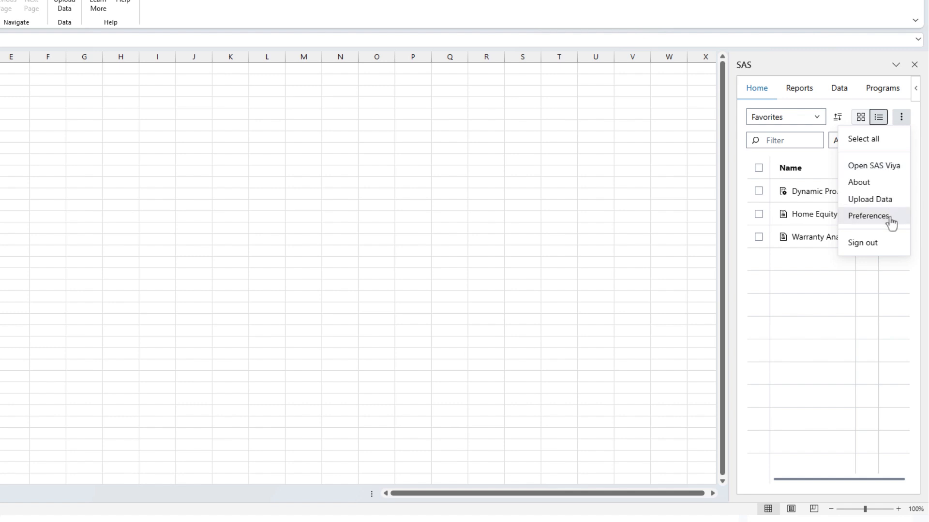
left_click(892, 222)
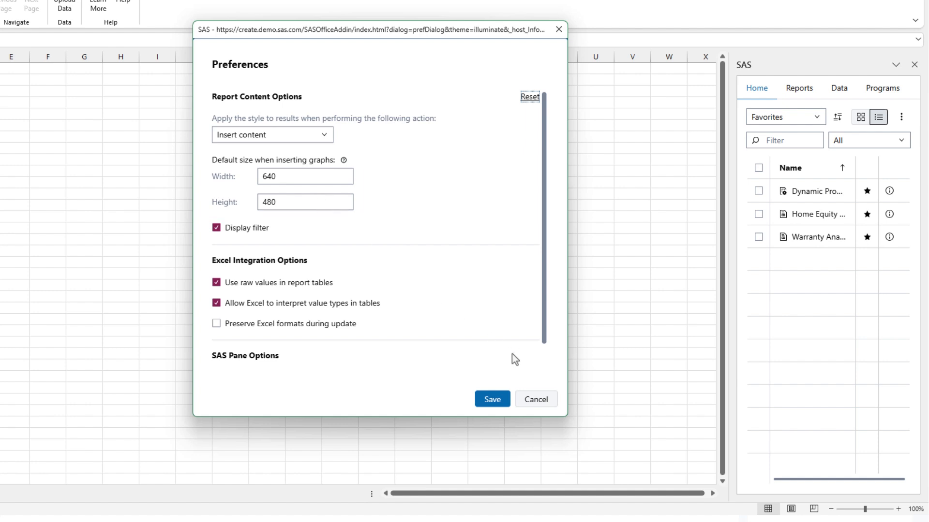
left_click(545, 405)
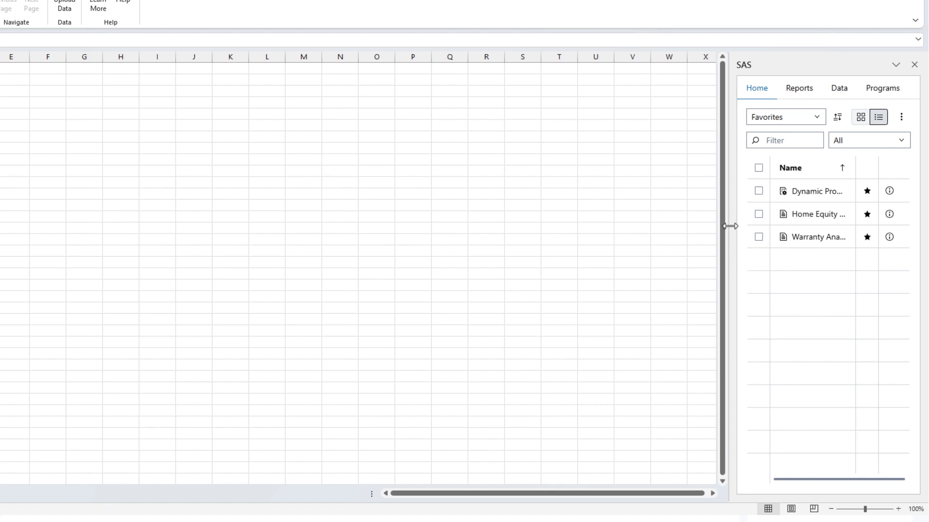
Open the Warranty Analysis report from My Favorites in the add-in and widen the SAS pane to fit it
left_click_drag(730, 226, 682, 223)
left_click(745, 93)
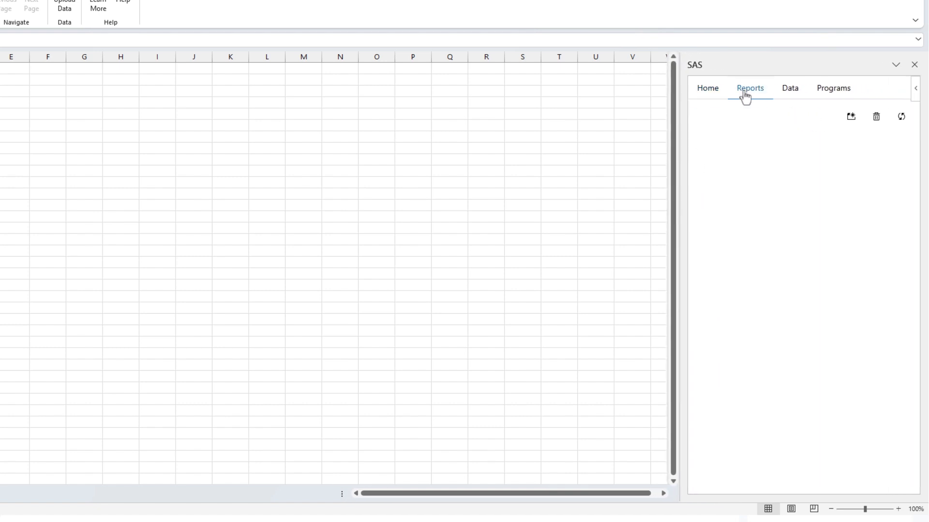
left_click(701, 146)
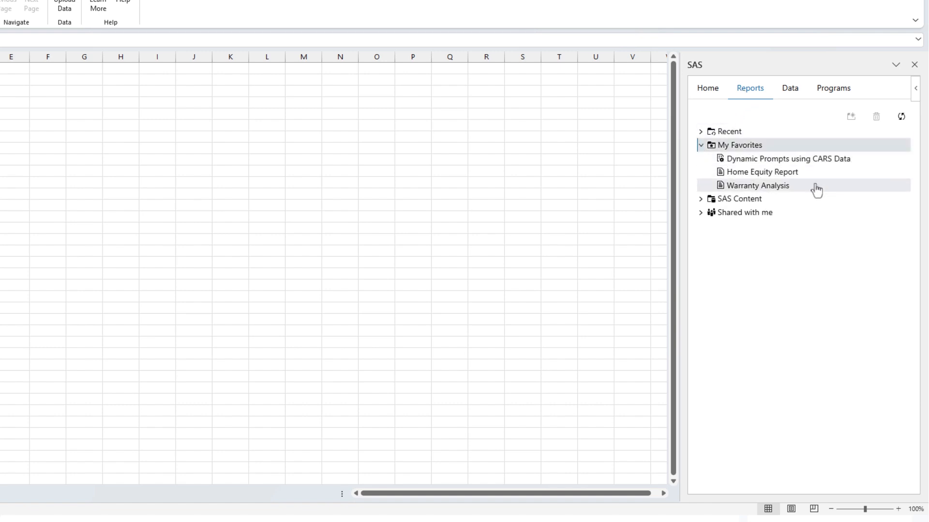
left_click(800, 187)
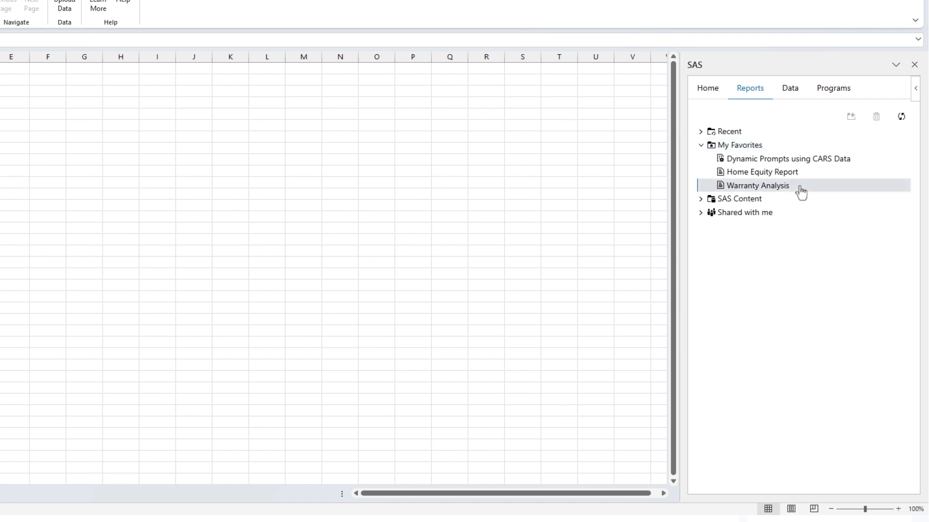
double_click(799, 187)
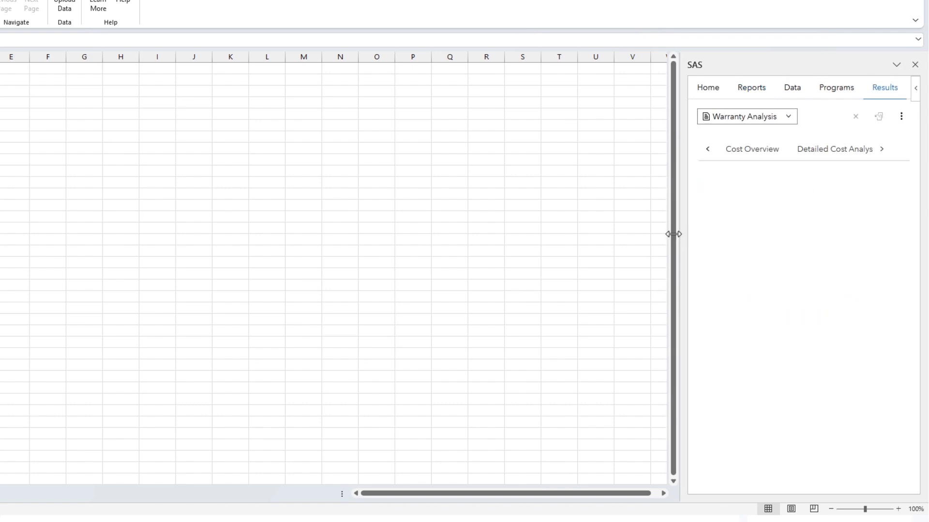
left_click_drag(675, 234, 321, 220)
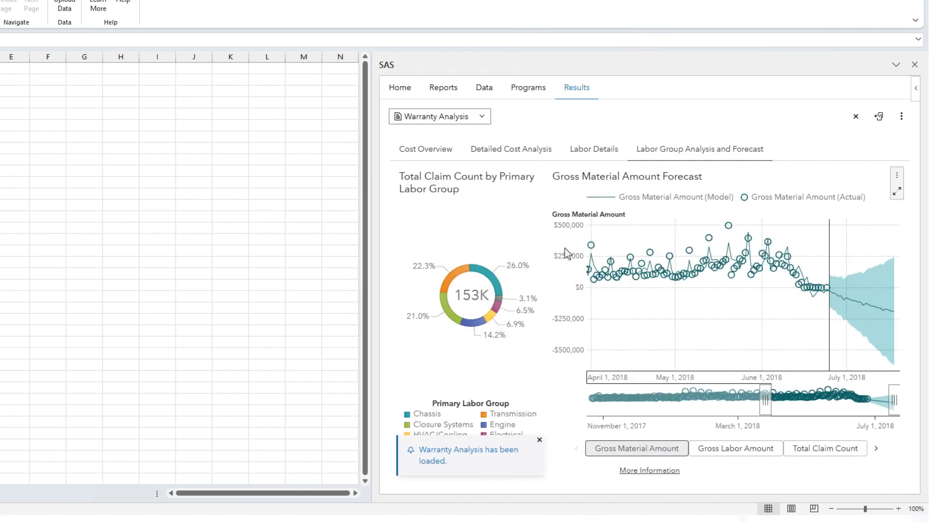
Show the Cost Overview page for 2016, drilling into Transmission in the labor group costs chart and back to the full labor hierarchy
left_click(428, 159)
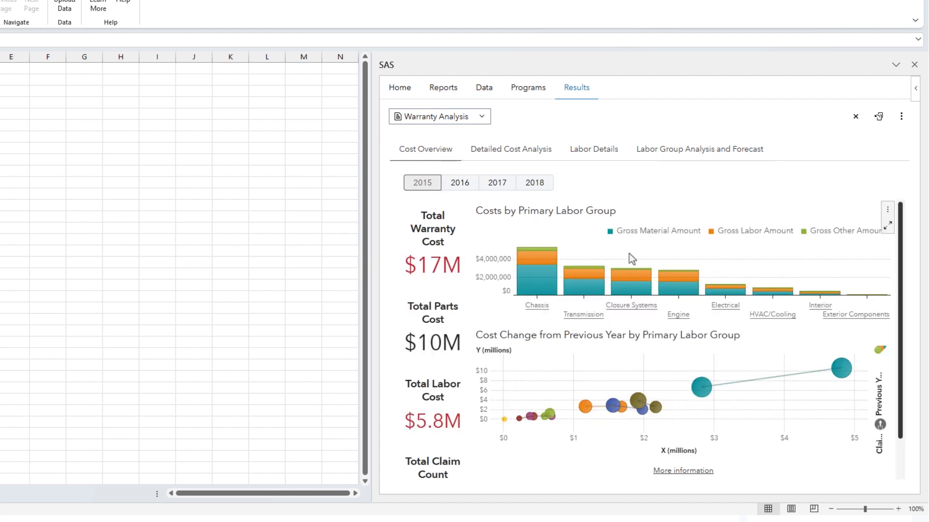
left_click(460, 184)
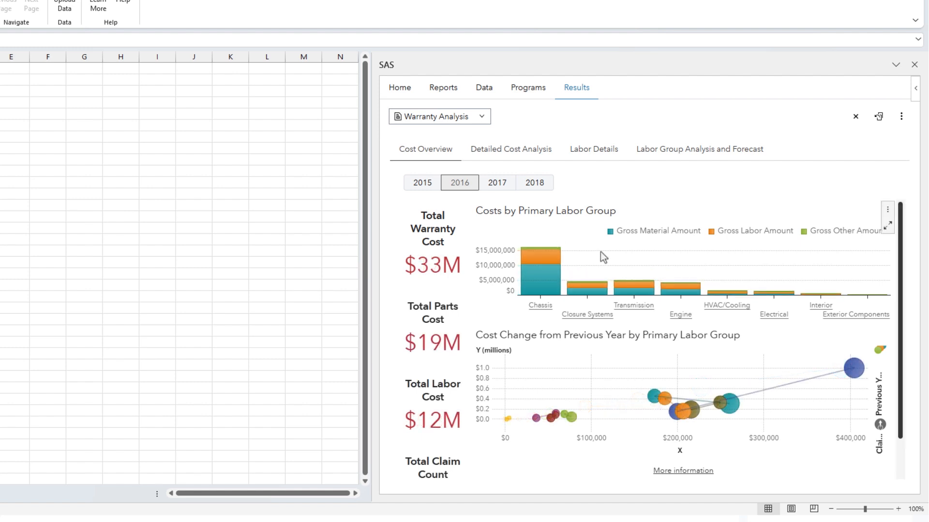
left_click(632, 308)
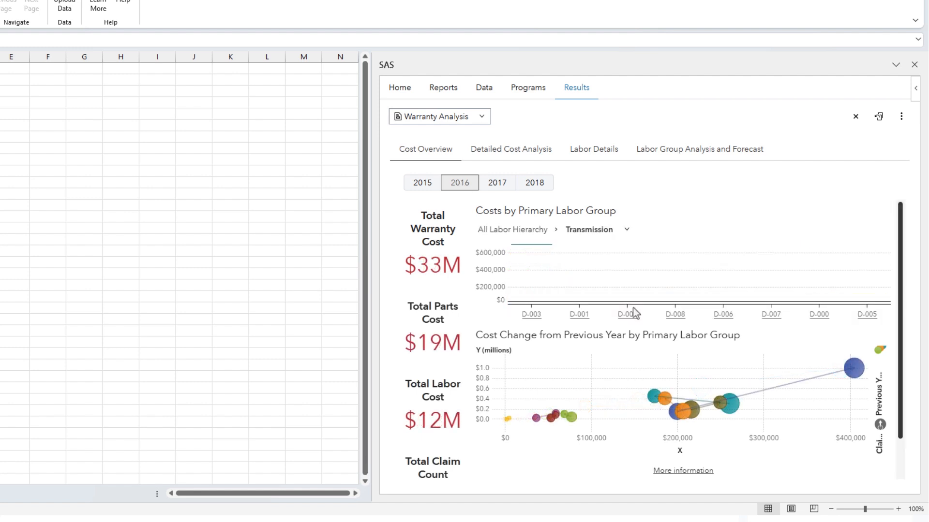
left_click(527, 231)
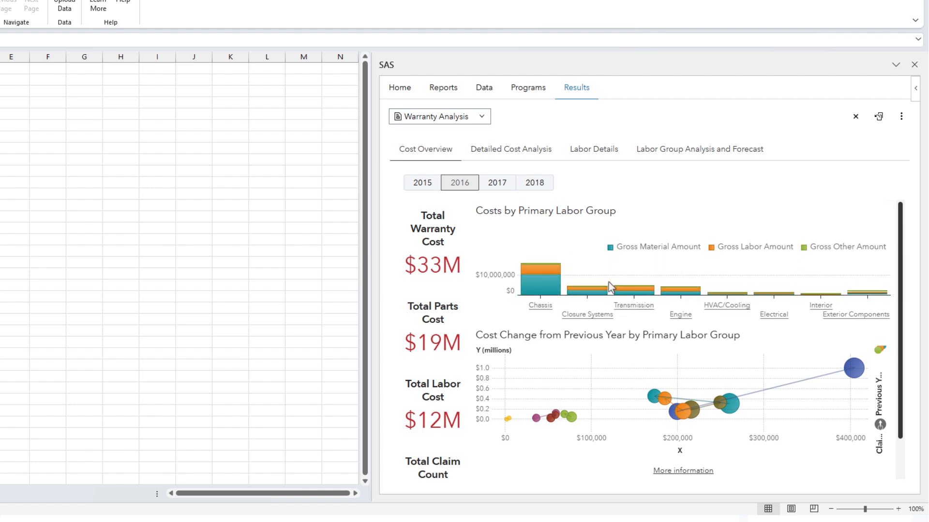
Look at the options available for the Costs by Primary Labor Group chart without applying any
right_click(608, 282)
mouse_move(639, 323)
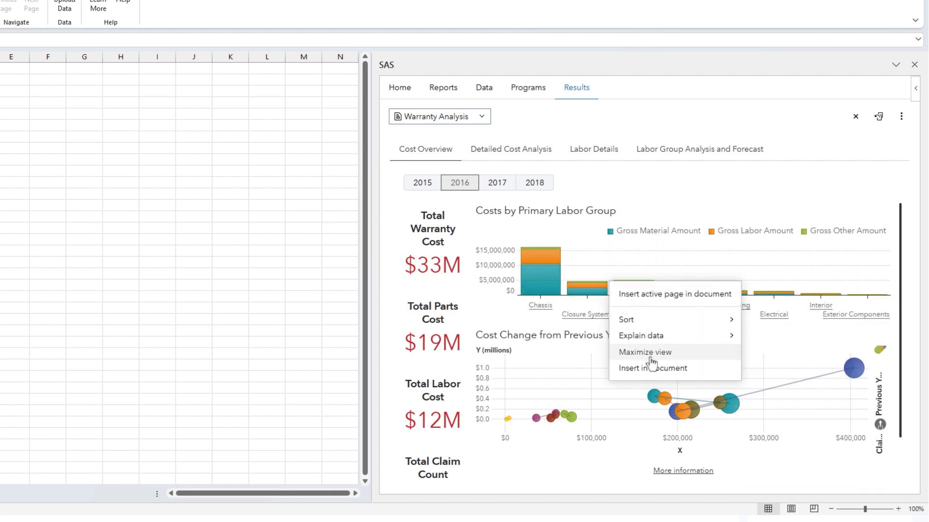
left_click(674, 262)
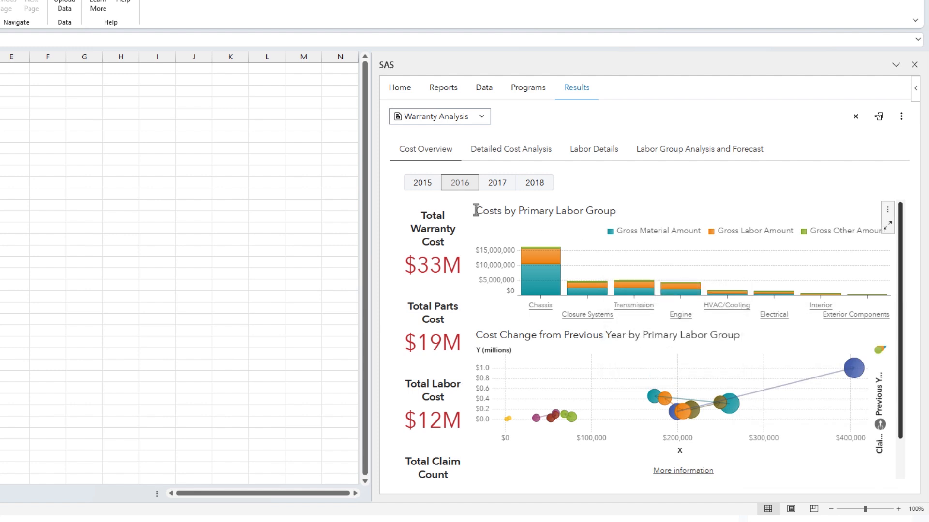
Filter the Cost Overview page to 2015 and maximize the Costs by Primary Labor Group chart
left_click(426, 183)
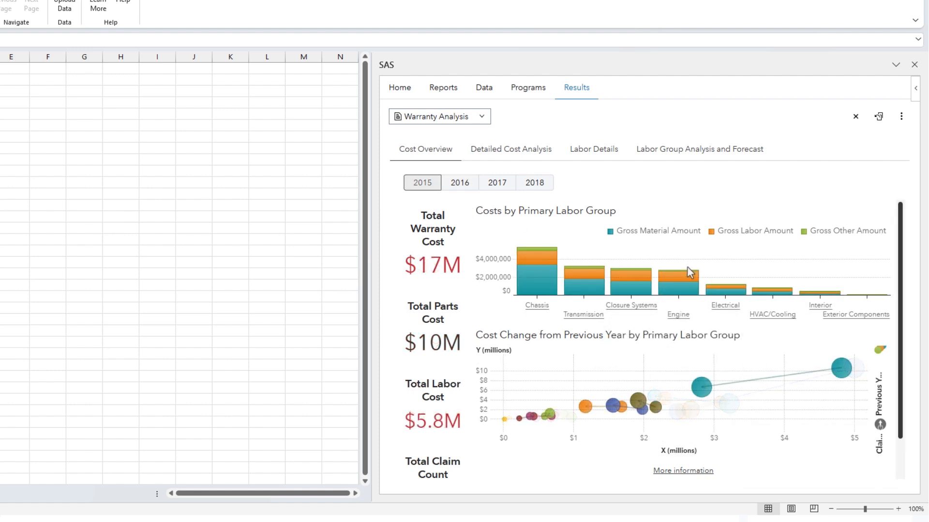
mouse_move(889, 228)
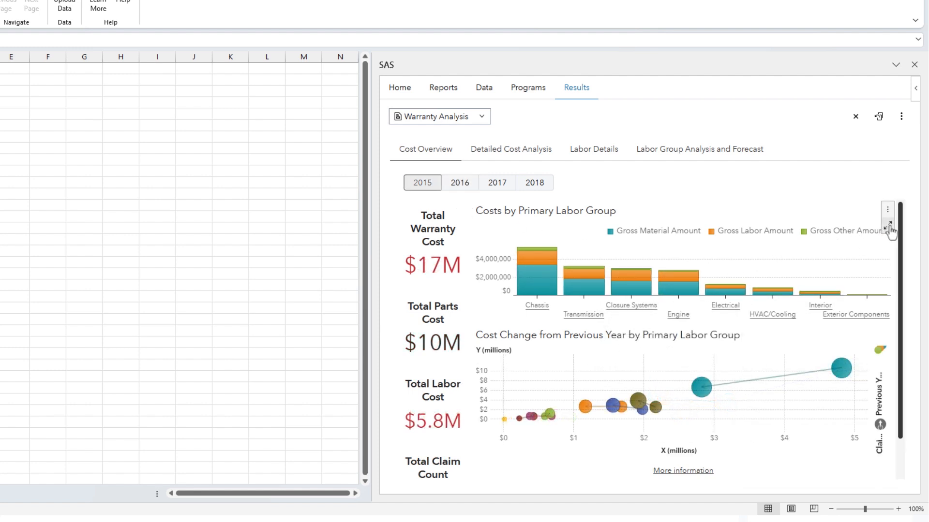
left_click(889, 228)
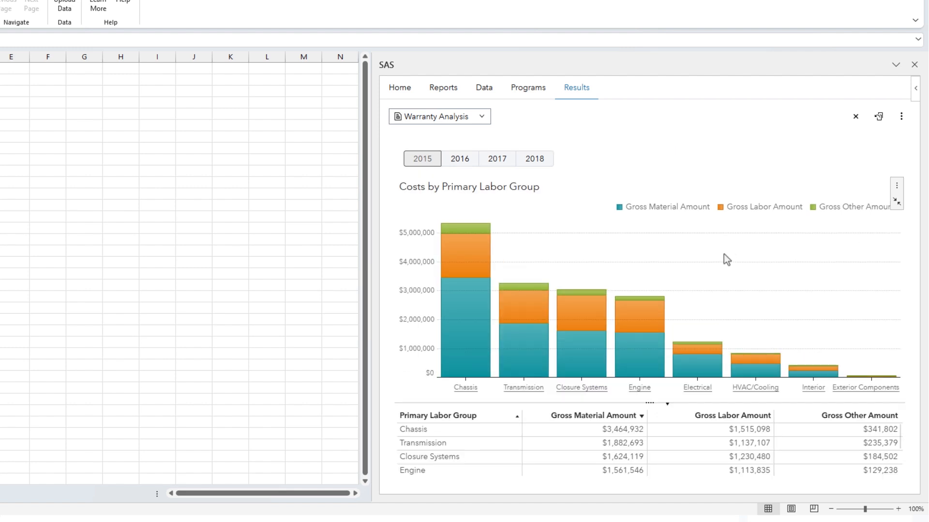
Insert the maximized Costs by Primary Labor Group chart for 2015 into the worksheet
left_click(896, 188)
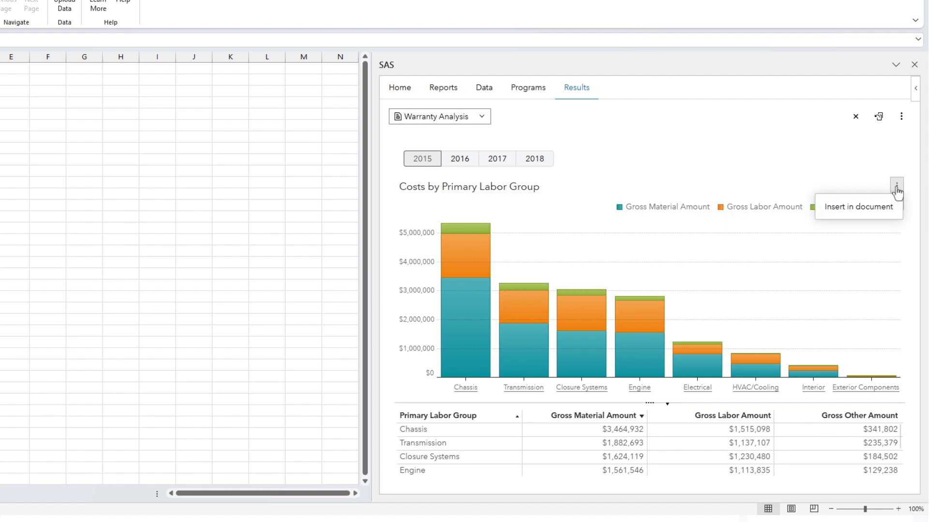
left_click(880, 209)
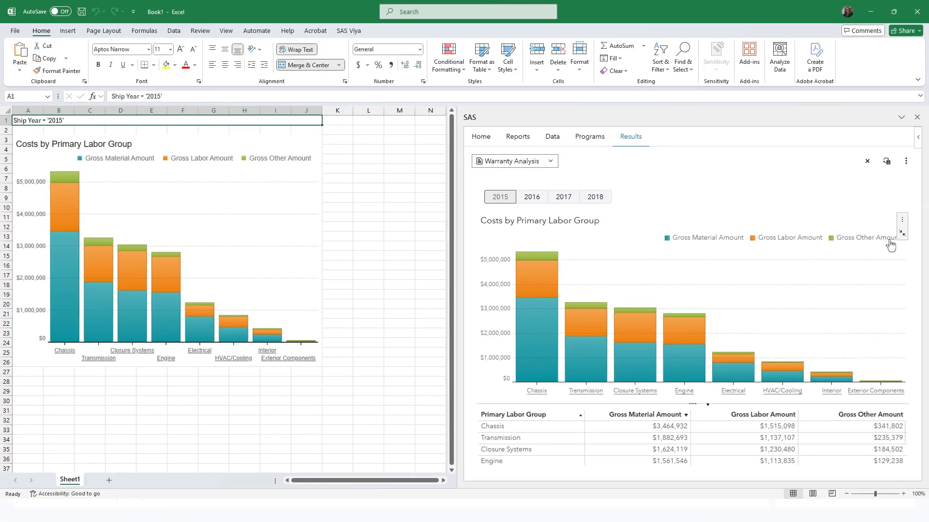
Select the inserted chart and look at the SAS options available for the selected object
left_click(257, 239)
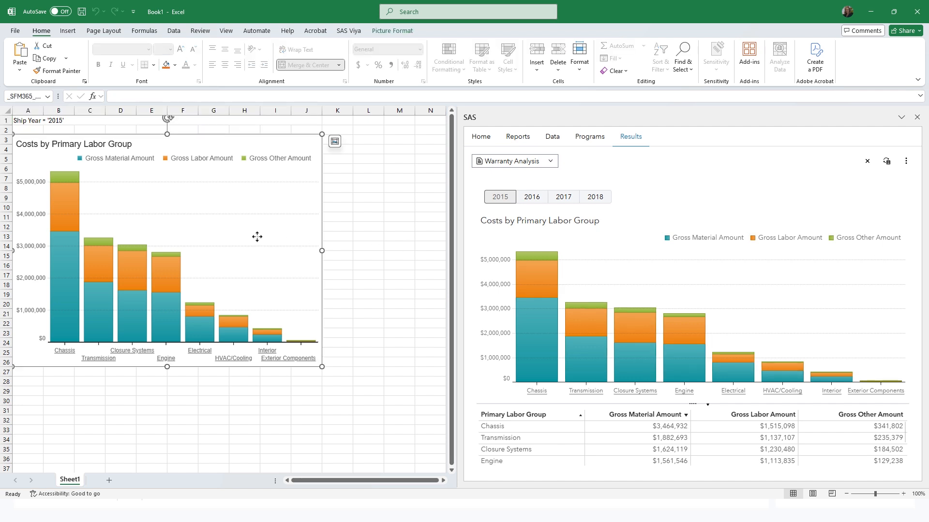
left_click(352, 31)
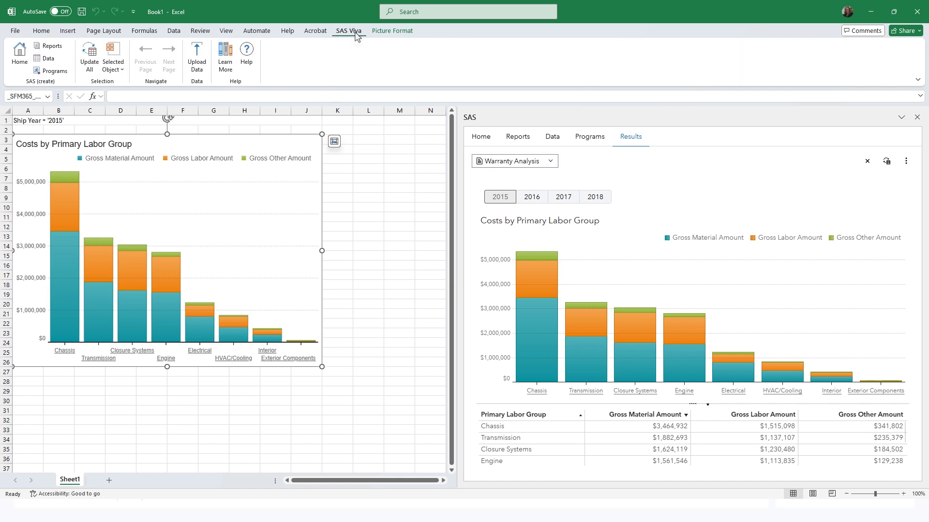
left_click(119, 66)
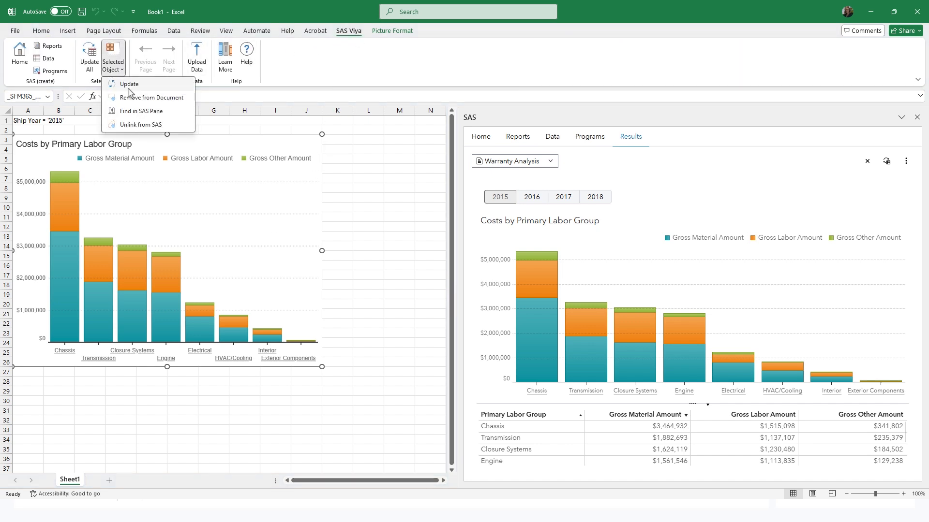
left_click(176, 129)
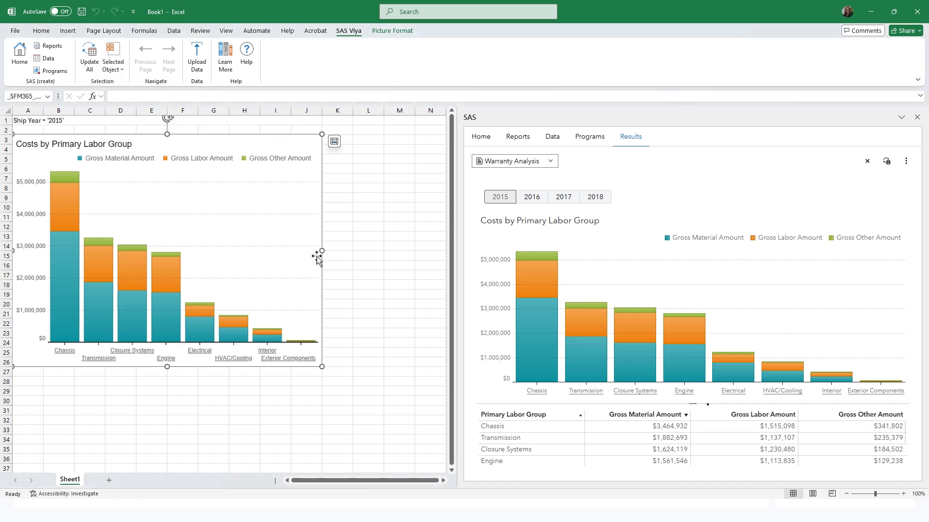
Widen the inserted chart to reach column N and update the SAS content so it redraws at that size
left_click_drag(321, 250, 438, 260)
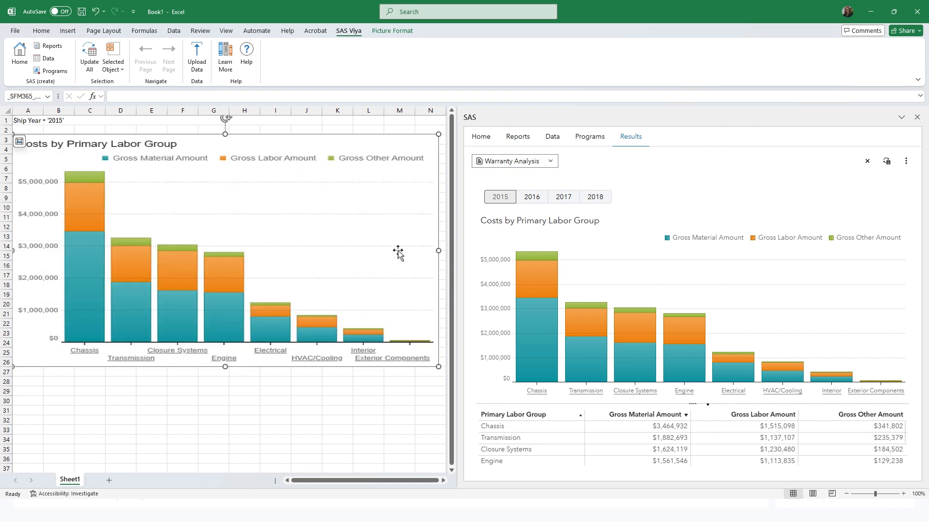
left_click(115, 70)
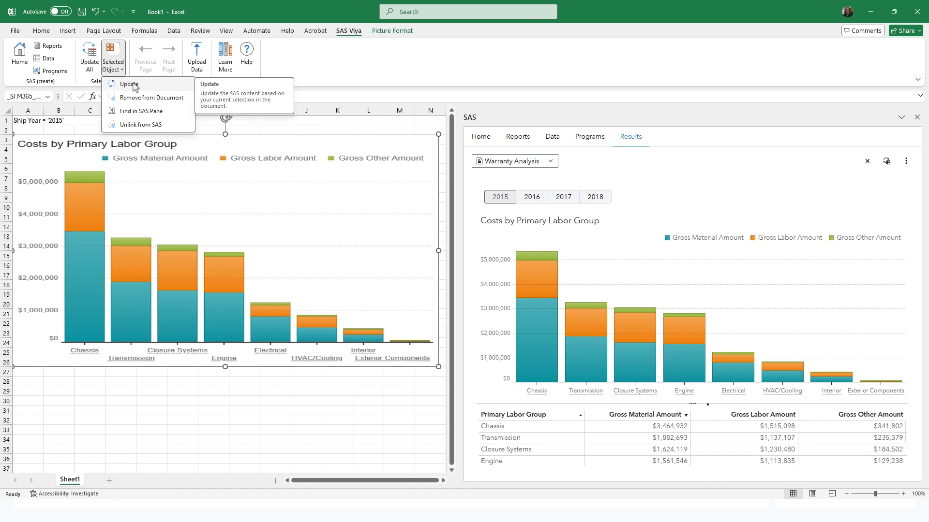
left_click(88, 60)
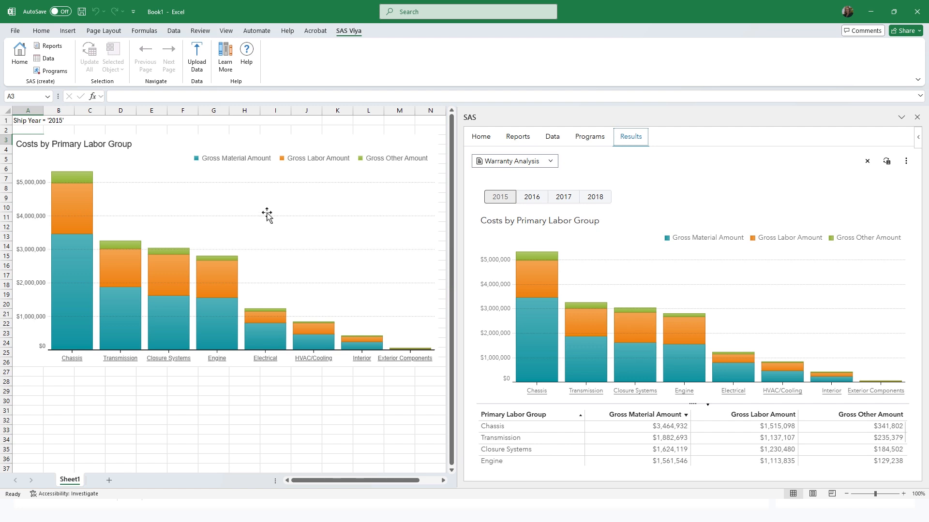
Filter the report to 2016 and update the worksheet's Costs by Primary Labor Group chart to match
left_click(531, 199)
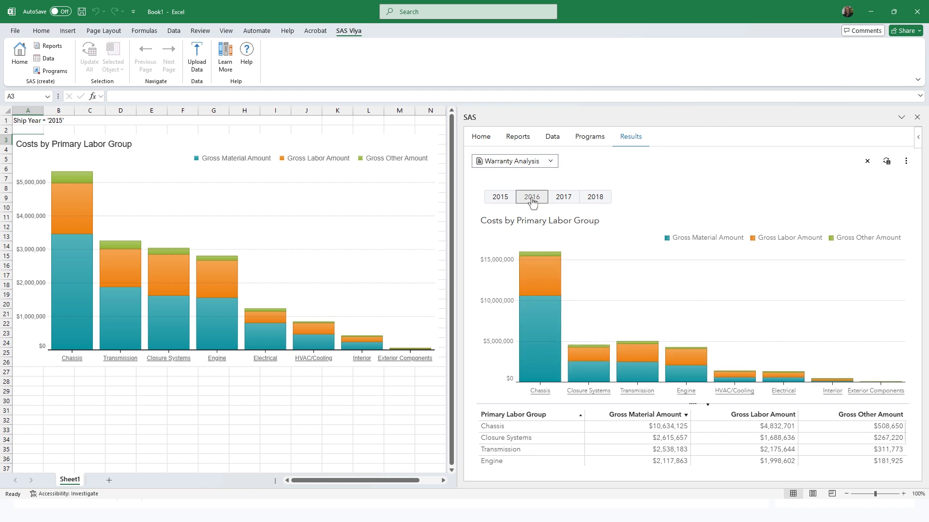
left_click(315, 213)
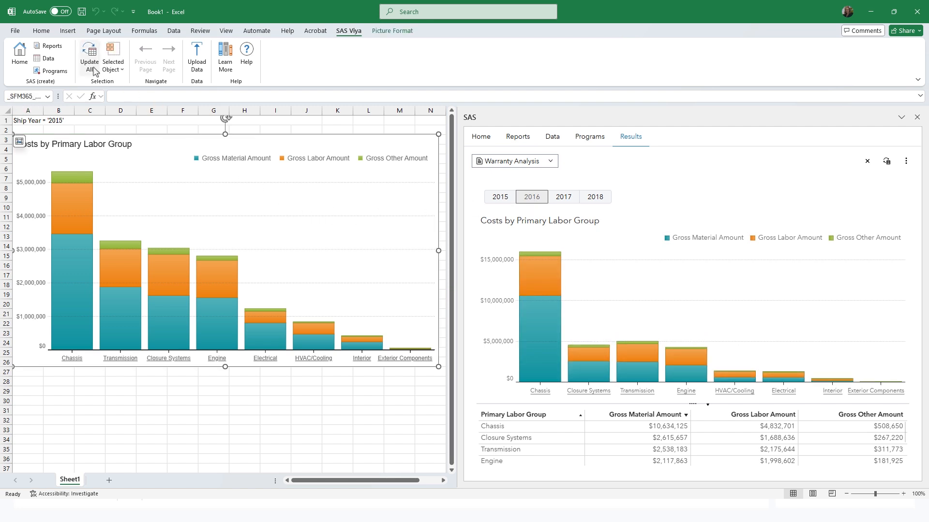
left_click(91, 65)
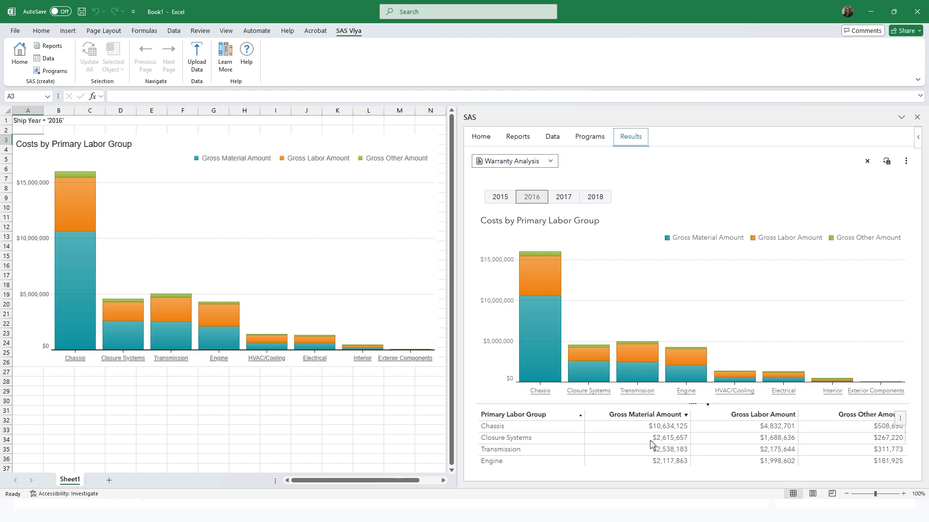
Insert the 2016 primary labor group cost table into the worksheet at cell A28
left_click(29, 382)
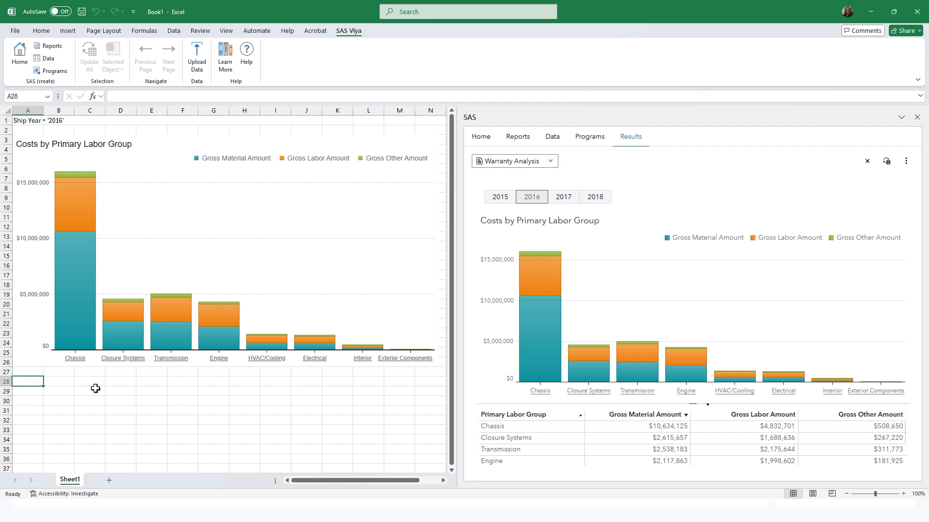
right_click(716, 431)
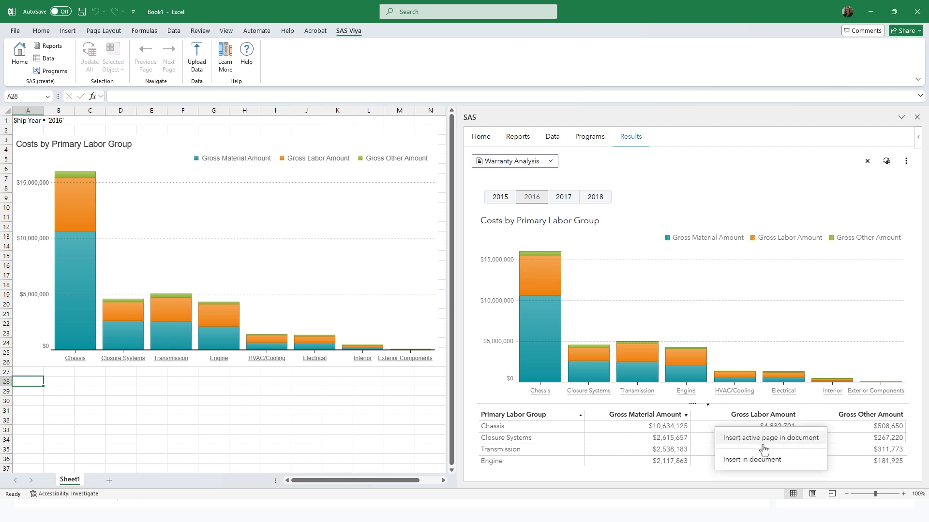
left_click(781, 465)
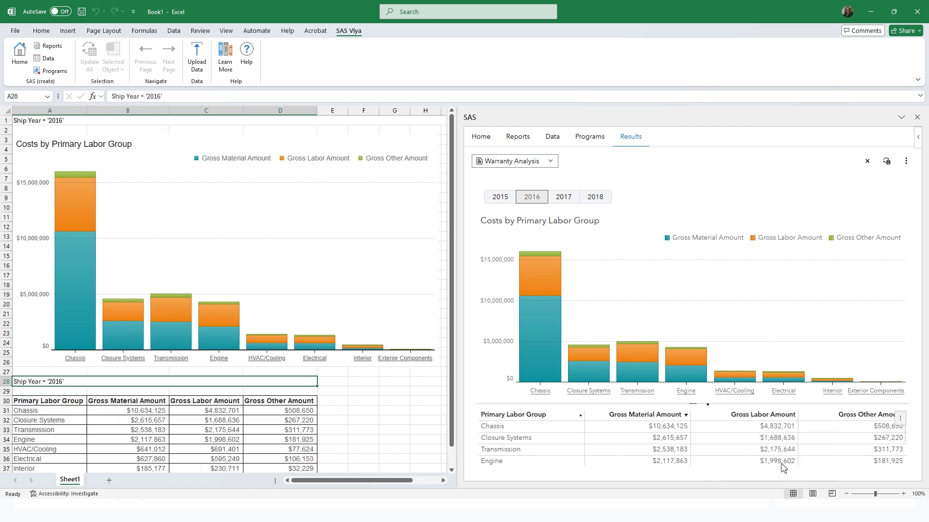
Add filters to the table headers in A30:D30 and sort Gross Labor Amount from largest to smallest
scroll(379, 418, "down", 3)
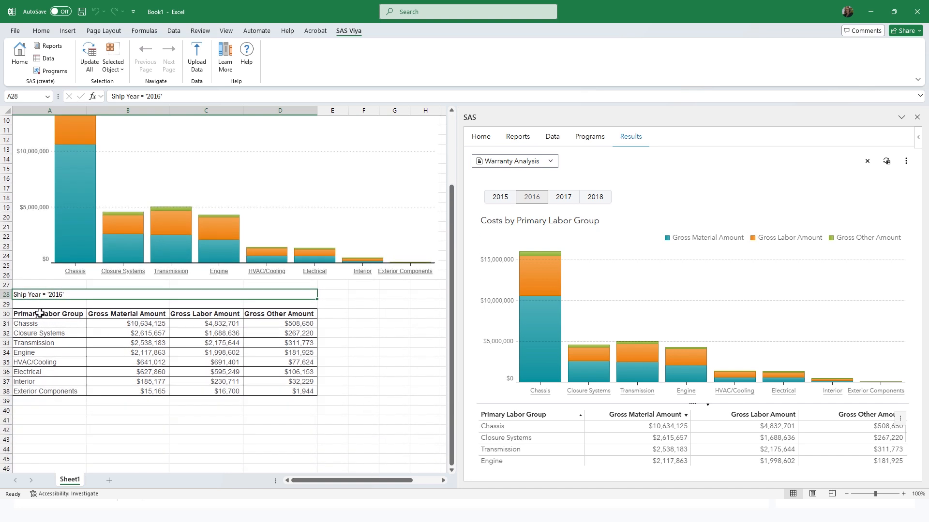
left_click_drag(40, 313, 268, 315)
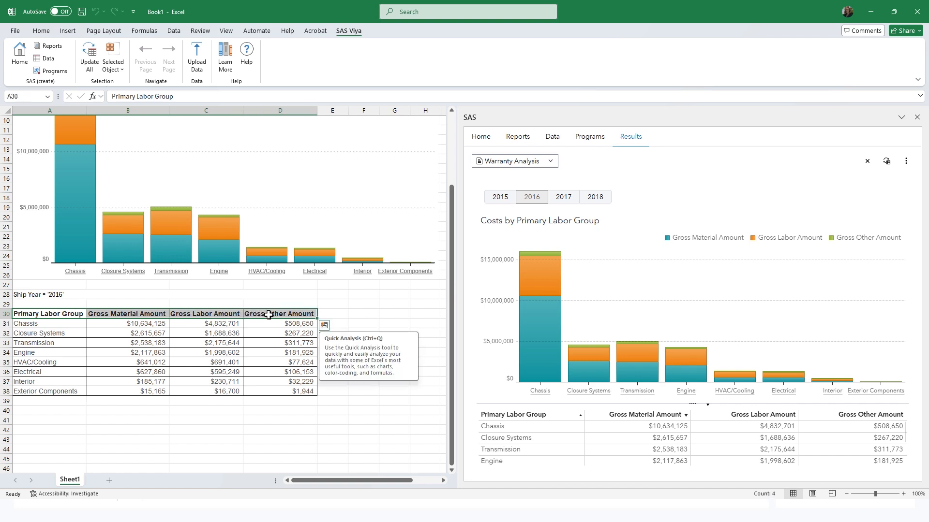
left_click(32, 31)
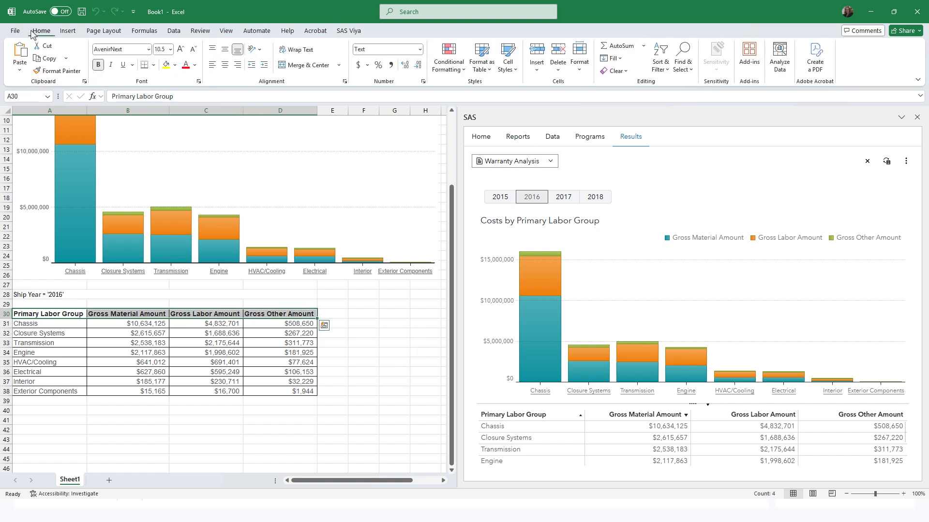
left_click(660, 65)
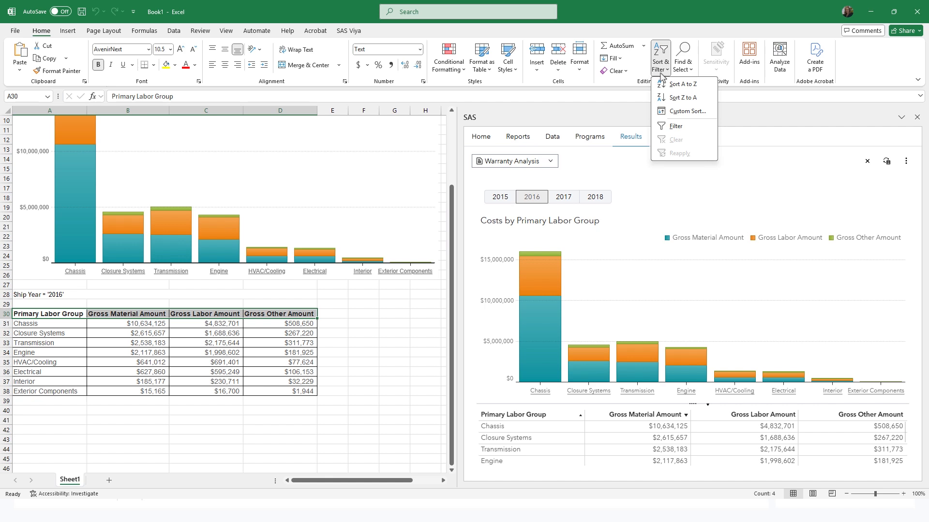
left_click(677, 128)
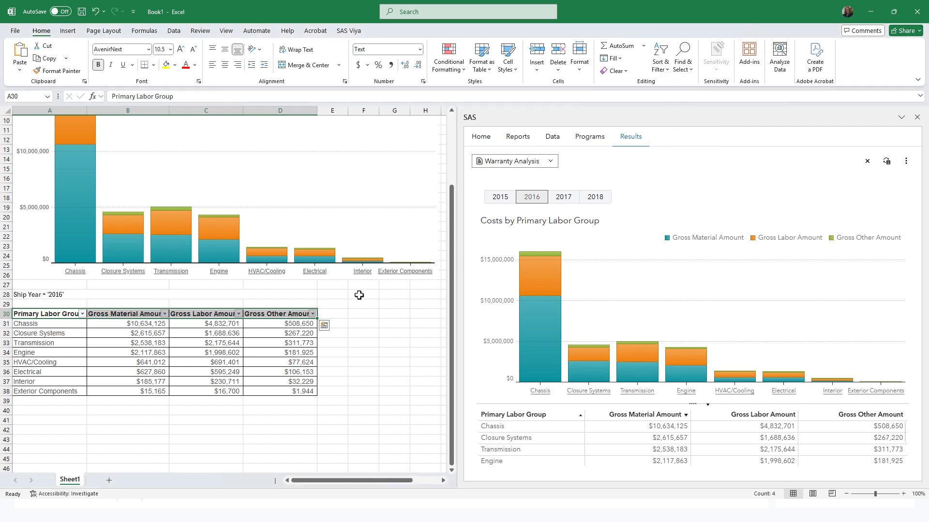
left_click(239, 314)
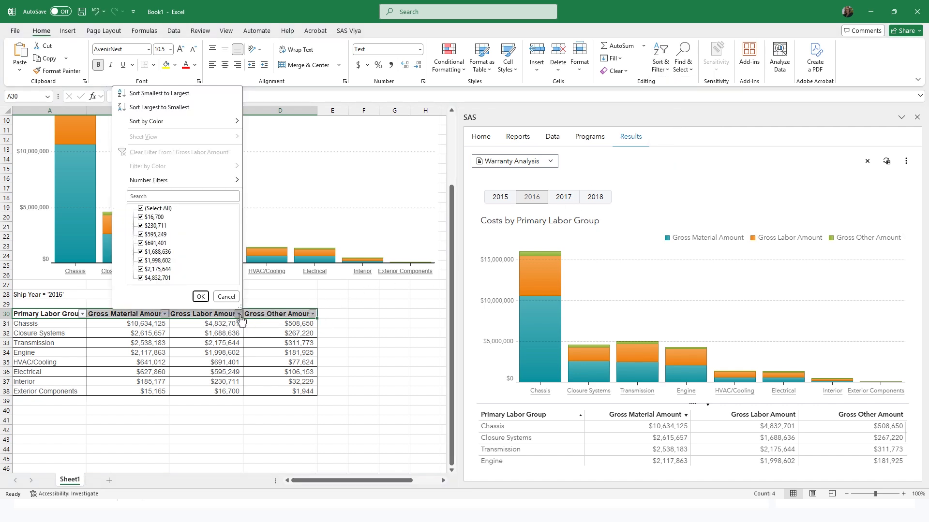
left_click(205, 107)
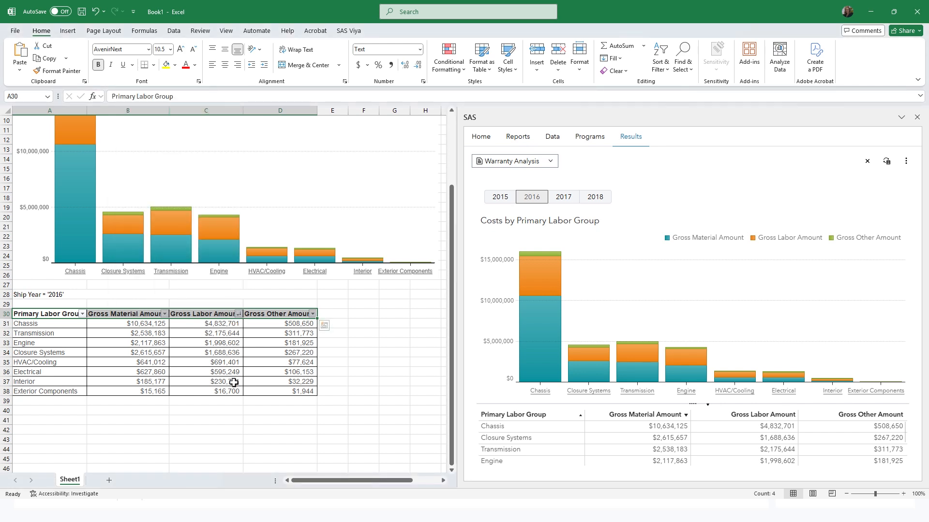
Apply orange gradient-fill data bars to the Gross Labor Amount values in C31:C38
left_click_drag(230, 323, 230, 391)
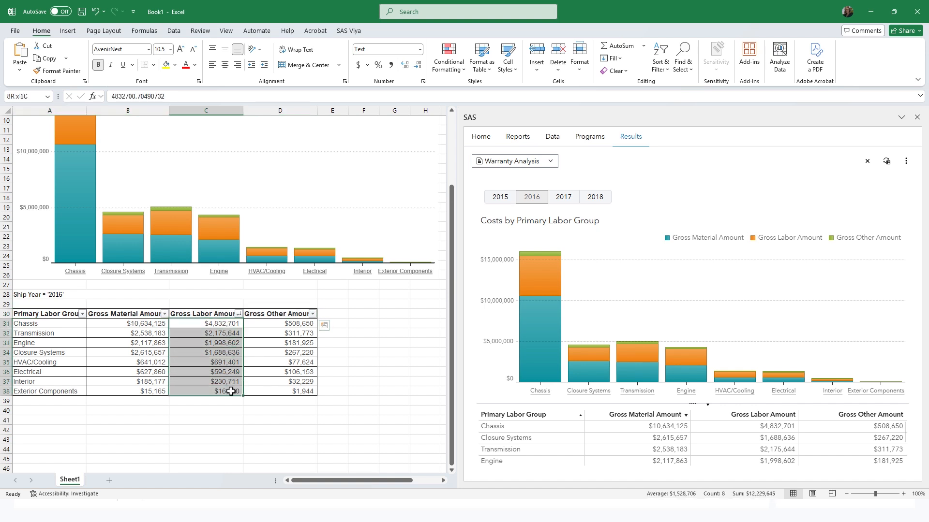
left_click(449, 60)
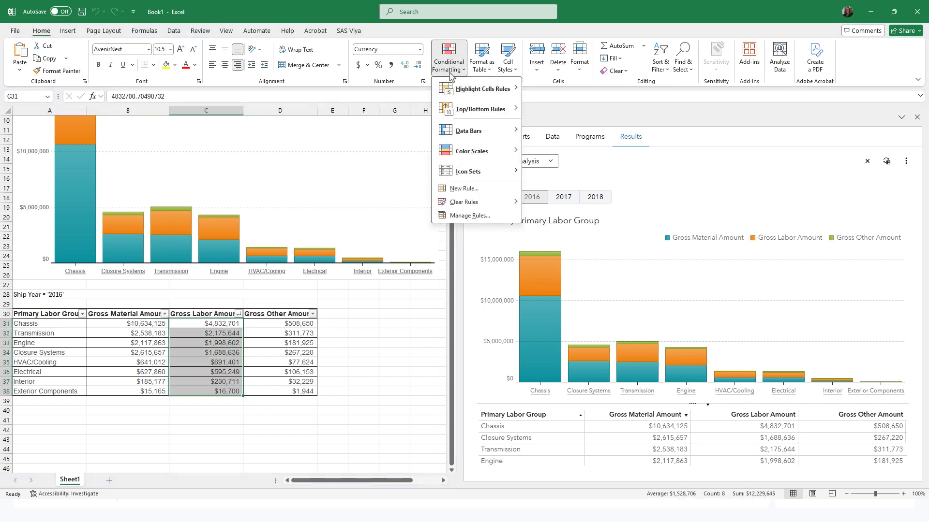
mouse_move(453, 132)
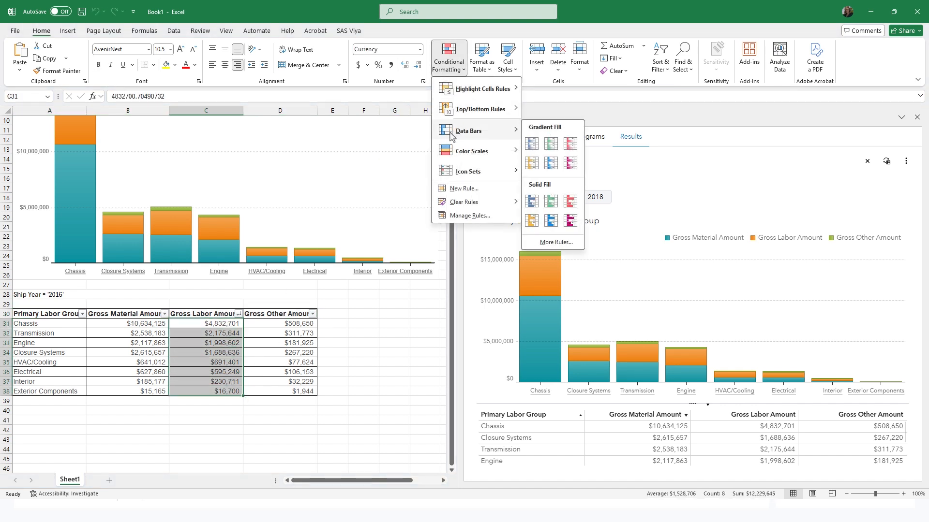
left_click(530, 168)
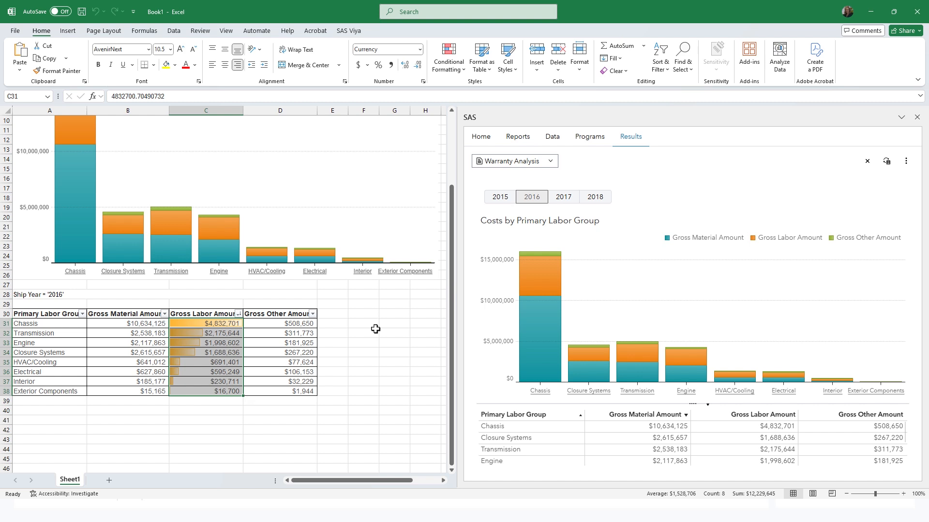
scroll(376, 329, "up", 3)
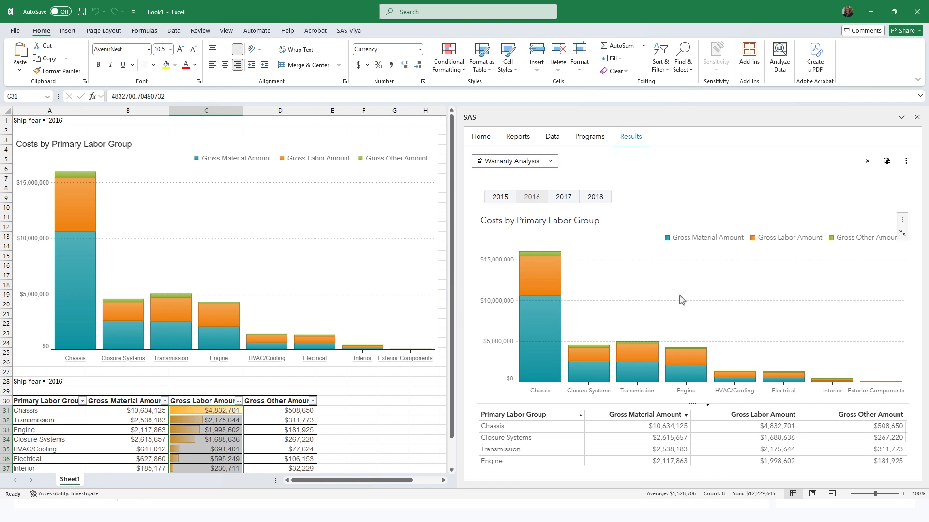
Restore the maximized report chart, insert the whole Labor Details page into the workbook, and look through its inserted charts
left_click(902, 234)
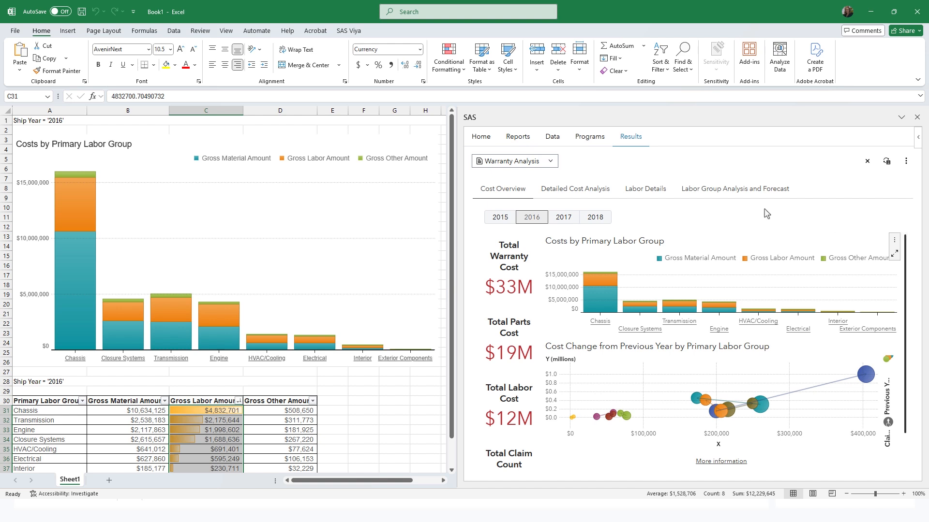
left_click(646, 193)
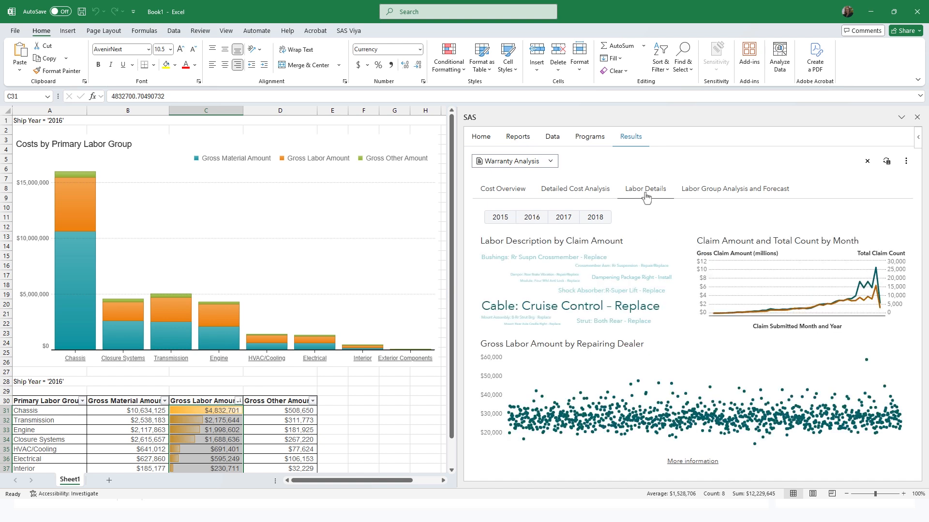
right_click(646, 195)
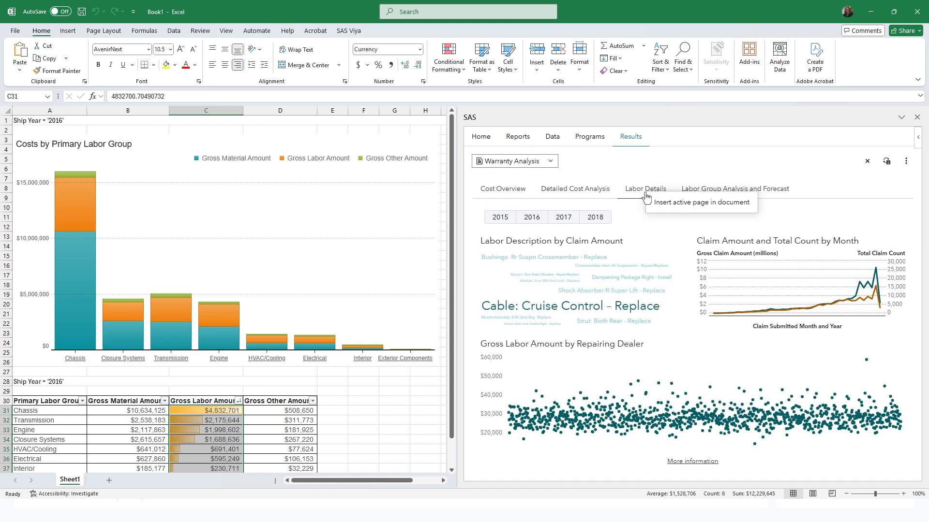
left_click(726, 206)
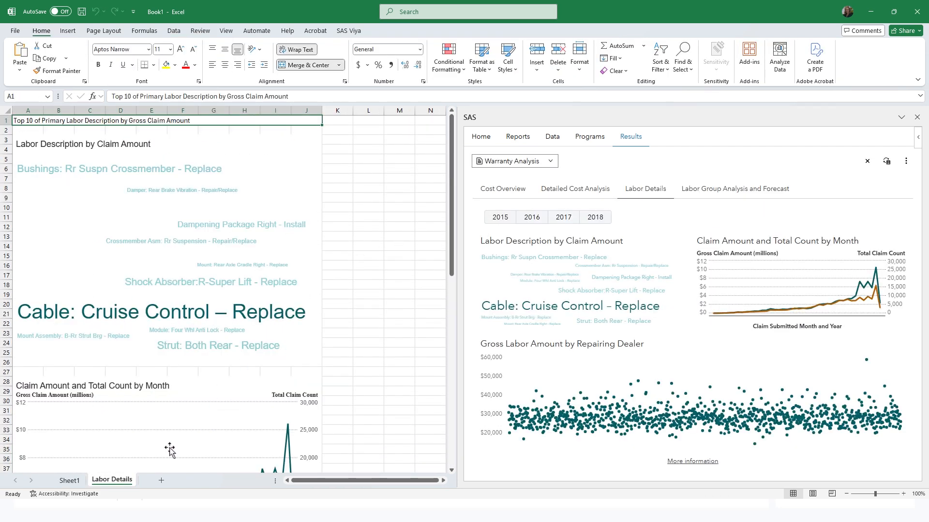
scroll(177, 403, "down", 7)
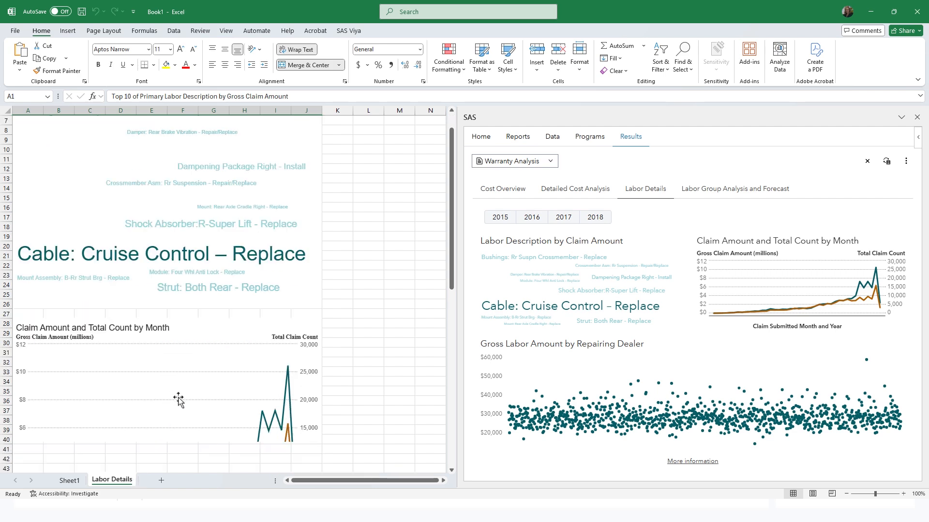
scroll(179, 400, "down", 8)
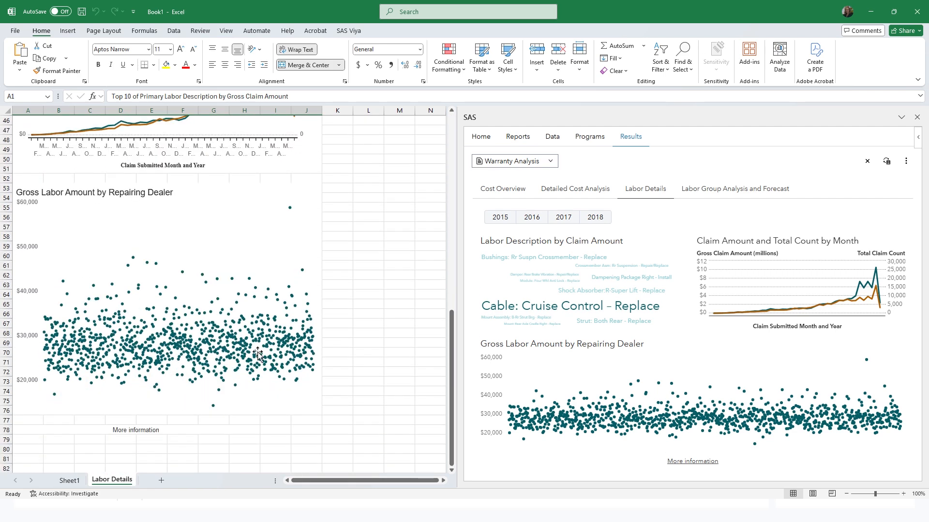
Open the HOMEEQUITY table from the SASHELP library of the SAS Studio compute context, browsing all tables
left_click(552, 138)
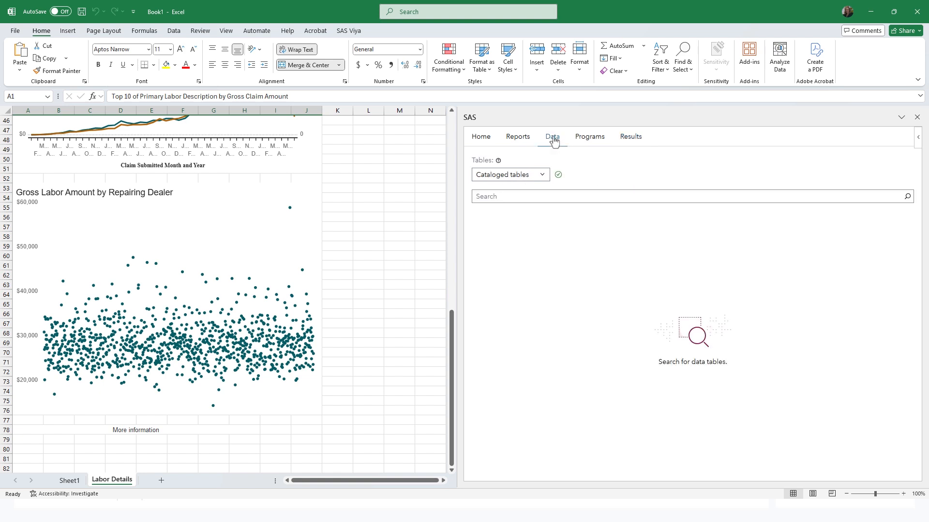
left_click(543, 182)
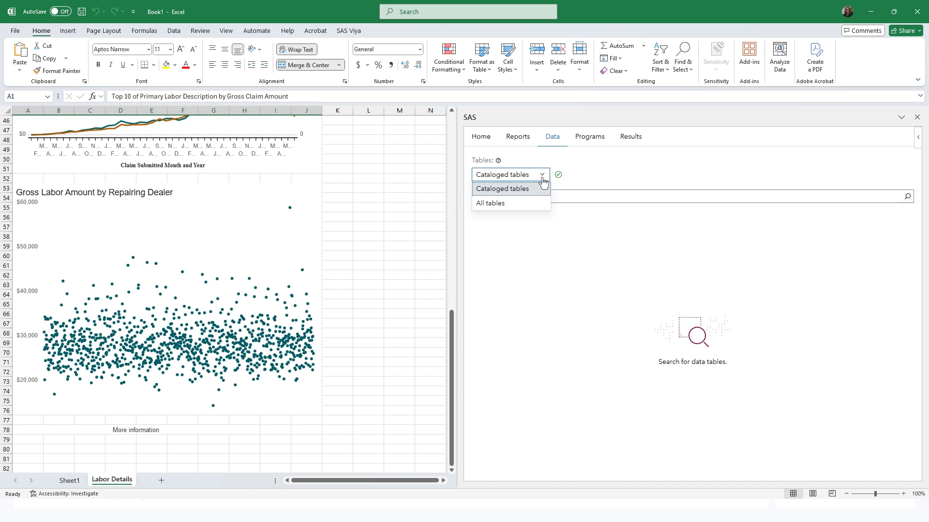
left_click(536, 209)
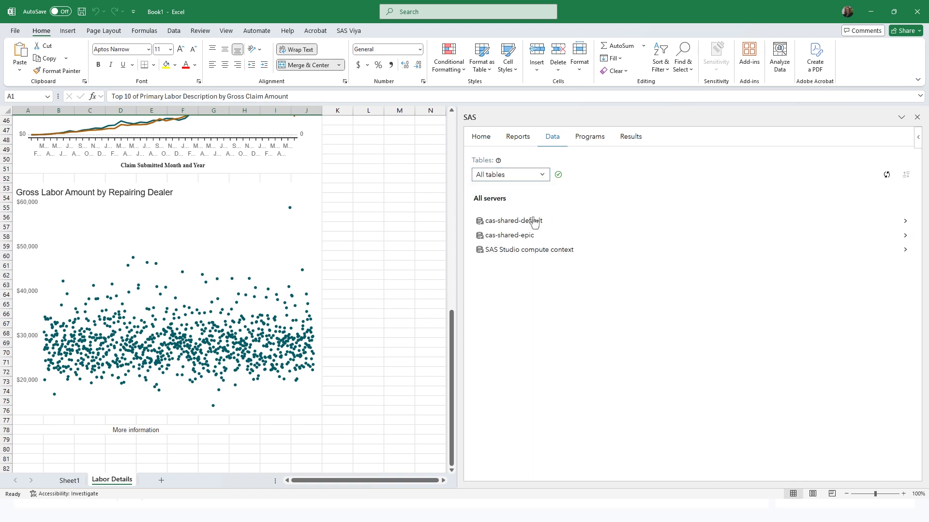
left_click(532, 250)
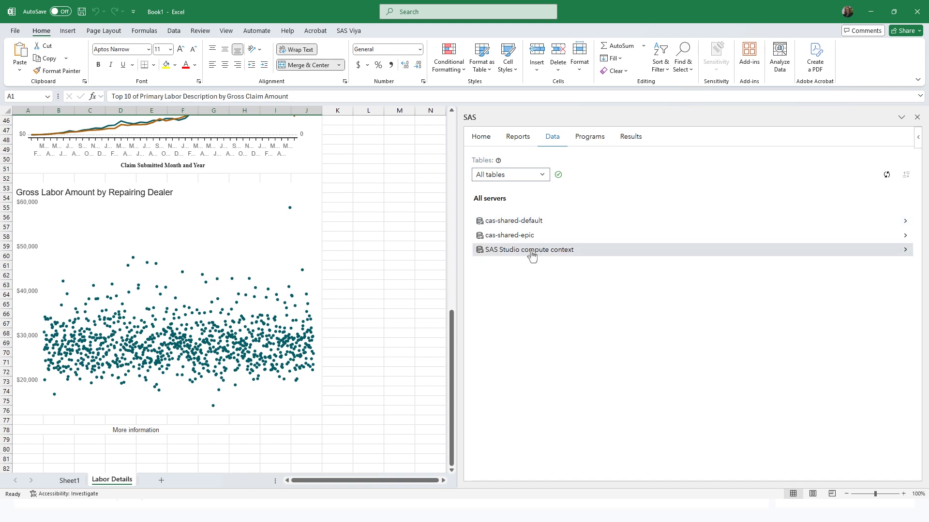
scroll(532, 285, "down", 3)
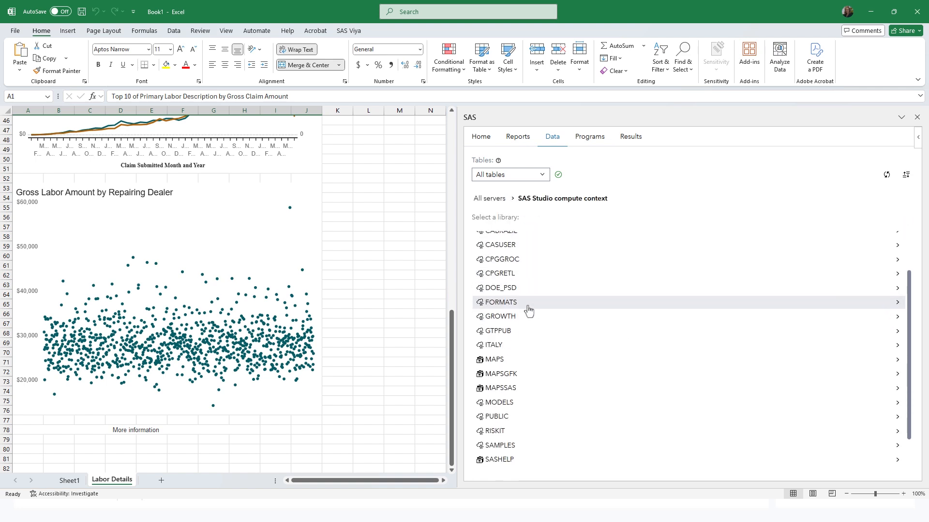
left_click(511, 429)
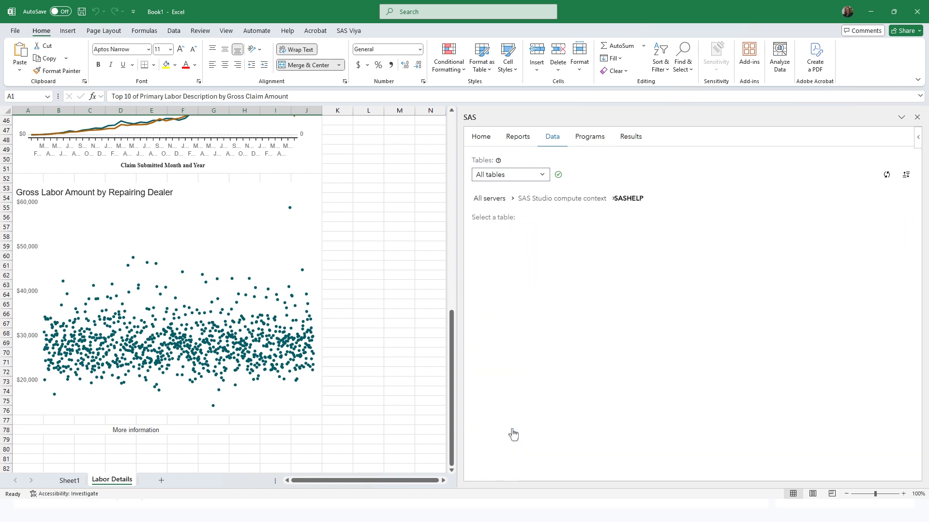
scroll(513, 432, "down", 20)
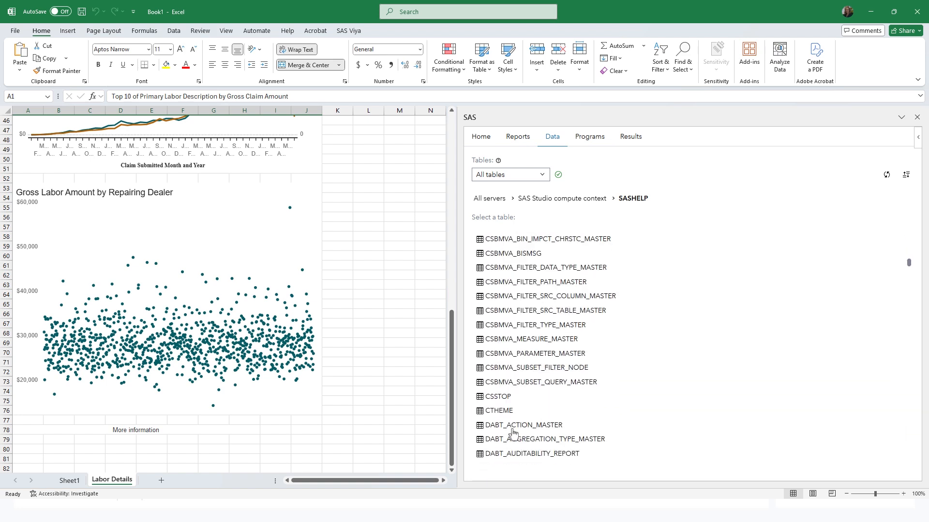
scroll(513, 434, "down", 15)
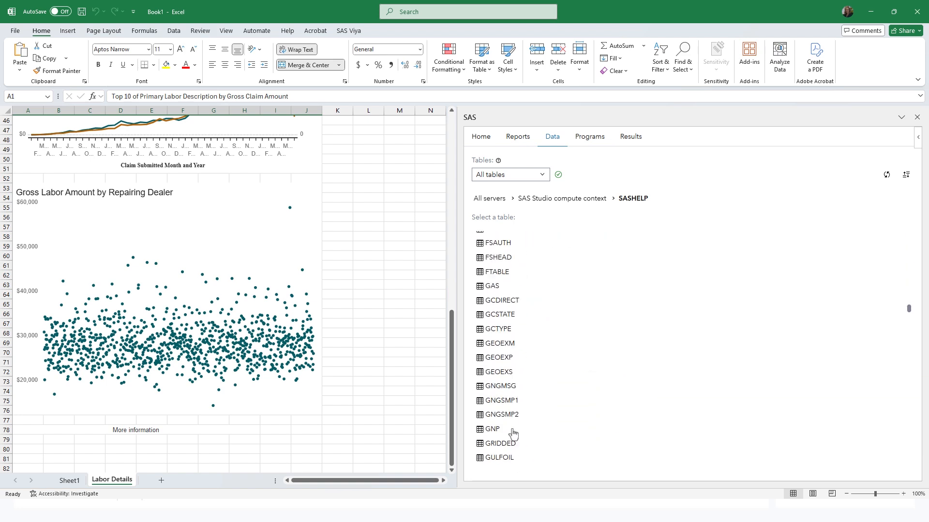
left_click(518, 351)
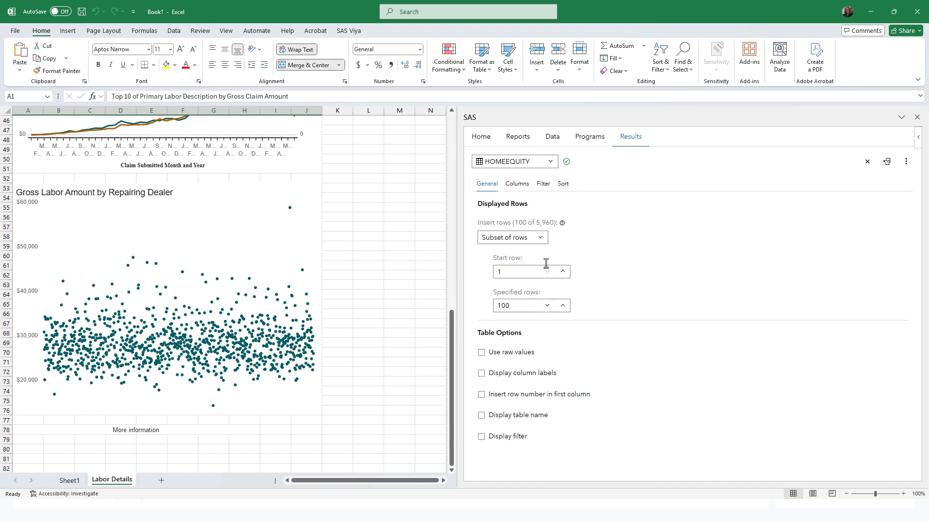
Include all rows of the HOMEEQUITY table and exclude the YOJ, DEROG, DELINQ, CLAGE, NINQ and CLNO columns
left_click(541, 238)
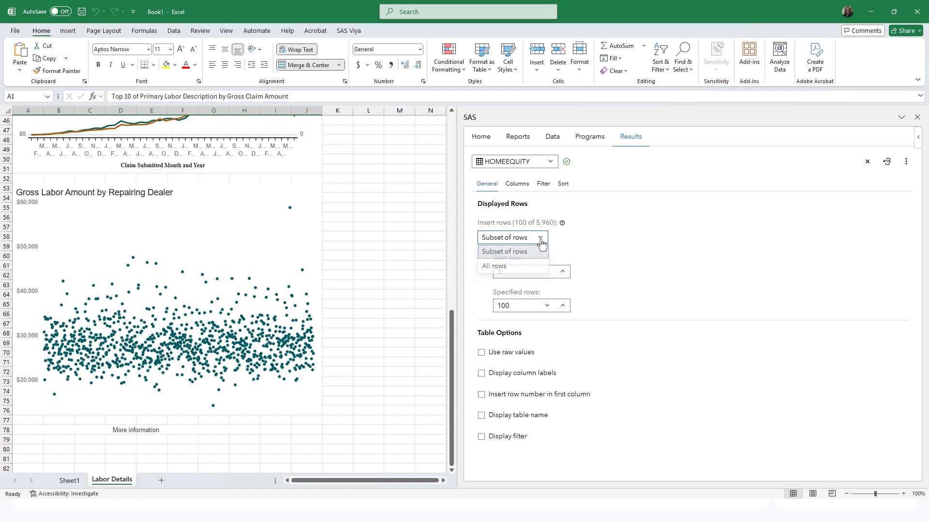
left_click(536, 267)
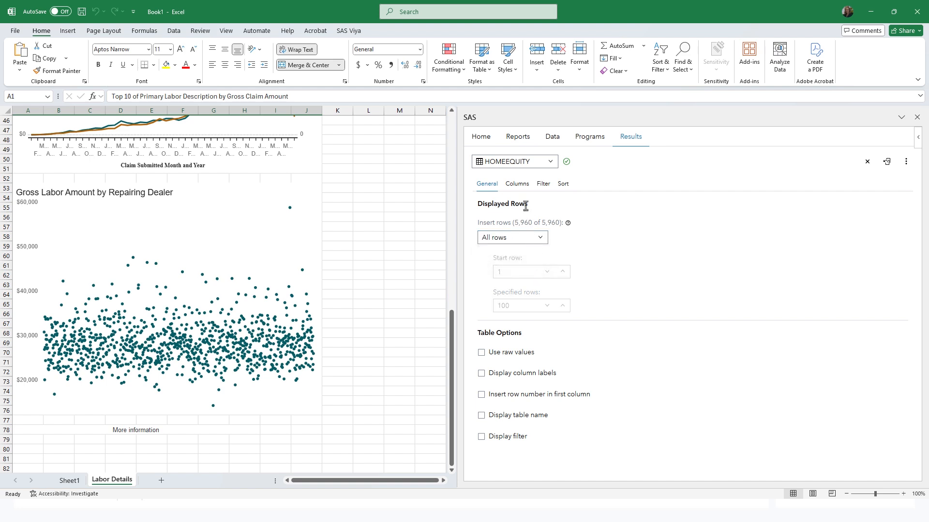
left_click(517, 184)
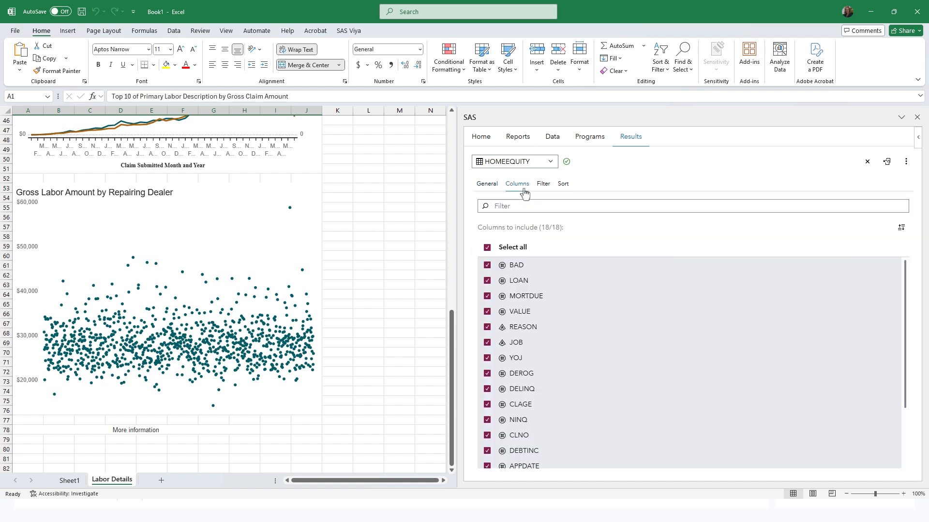
left_click(487, 359)
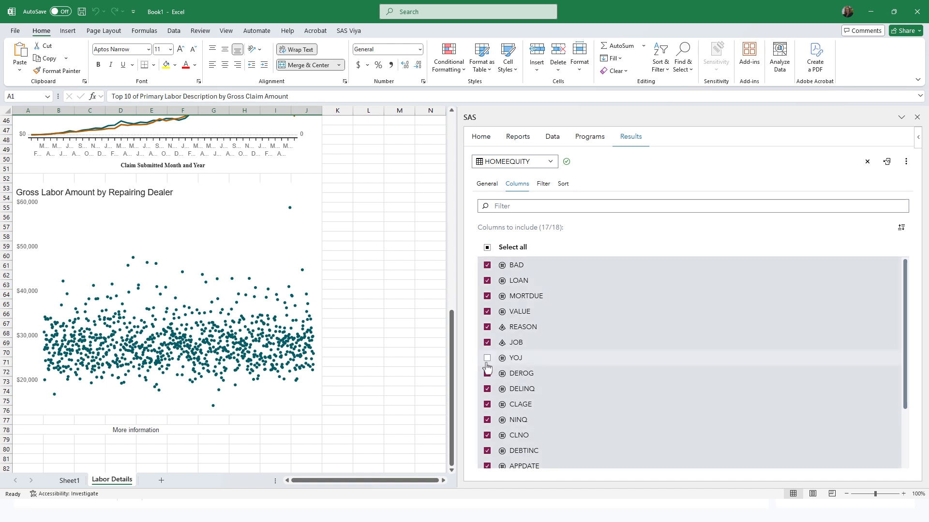
left_click(488, 391)
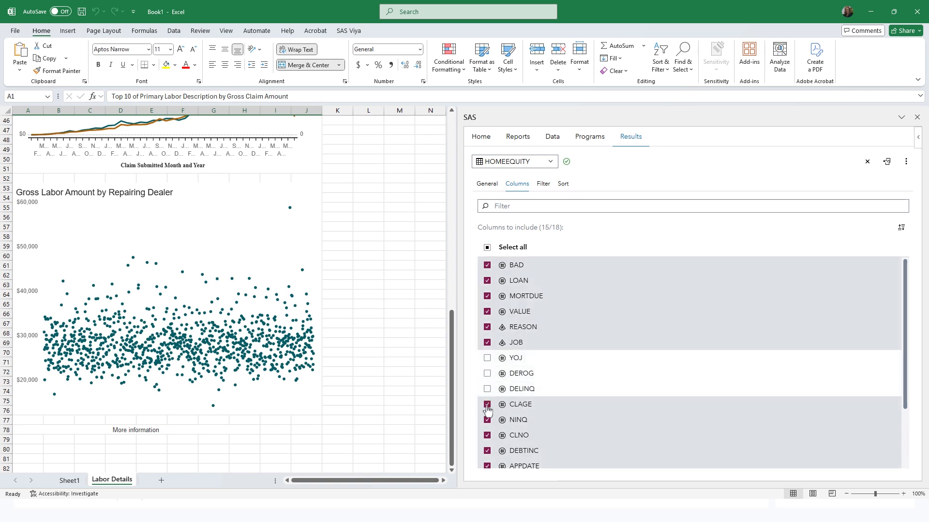
left_click(487, 408)
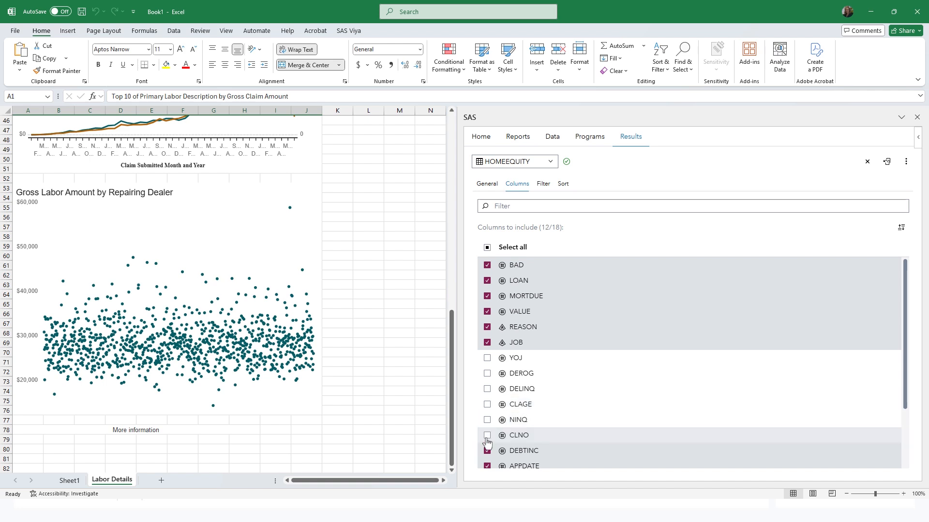
Add a graphical filter to the HOMEEQUITY table that keeps only rows where BAD is equal to 1
left_click(542, 185)
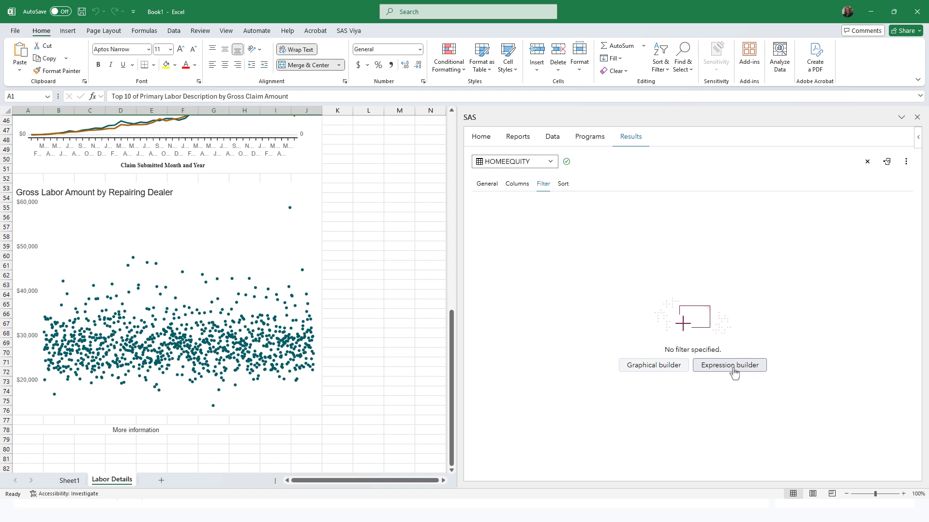
left_click(666, 370)
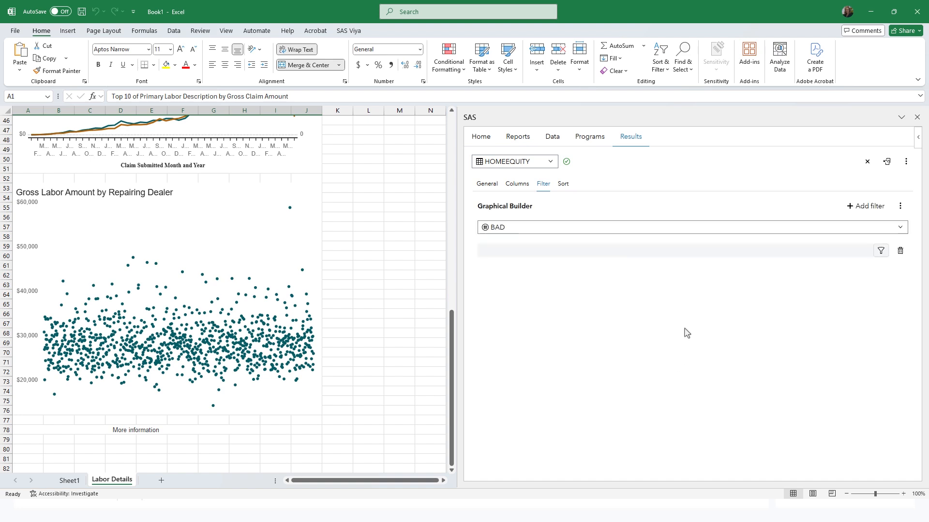
left_click(657, 231)
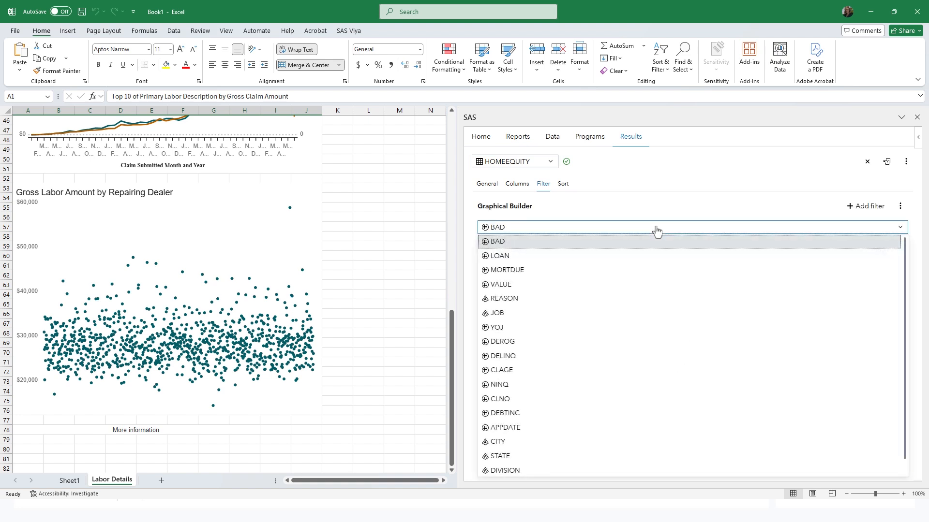
left_click(657, 232)
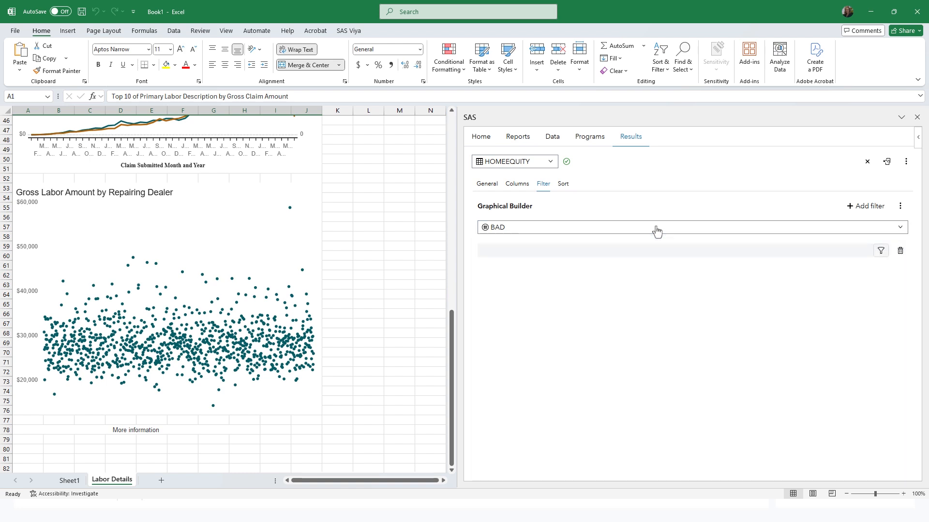
left_click(880, 250)
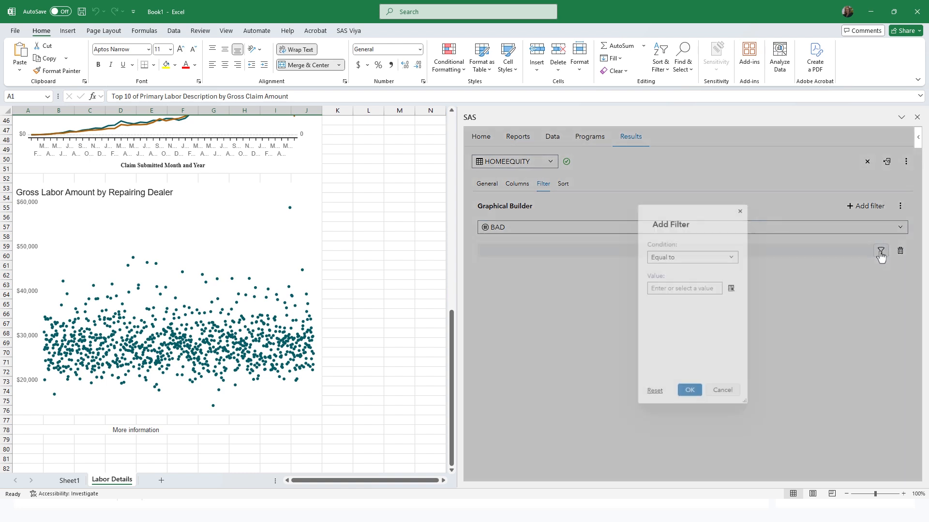
left_click(694, 287)
type("1")
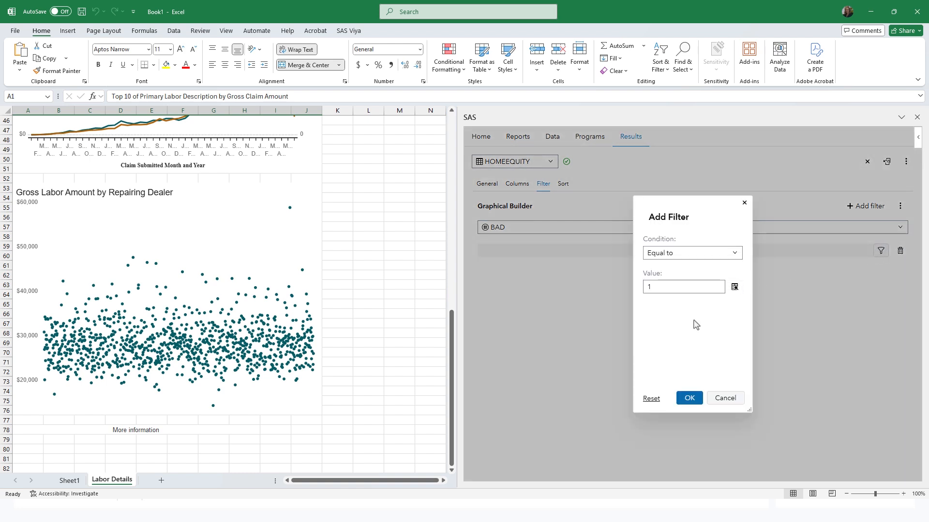
left_click(735, 289)
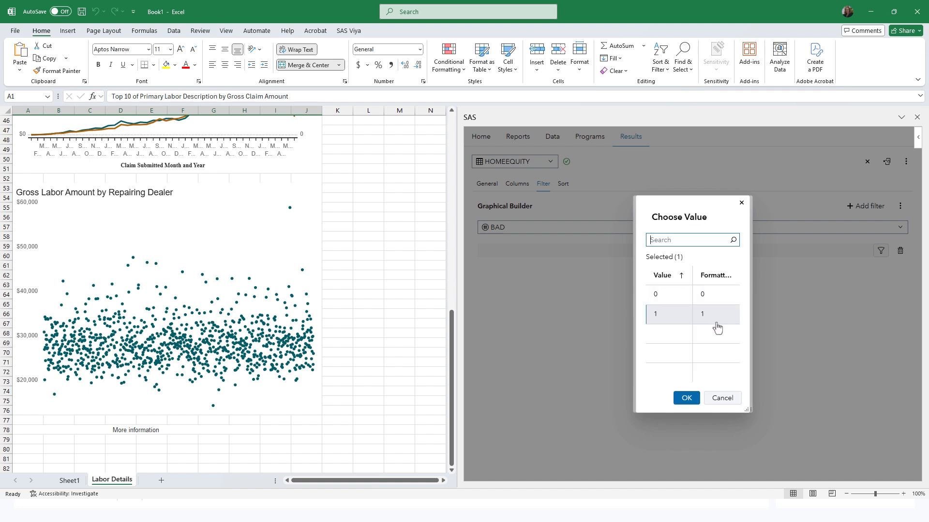
left_click(728, 397)
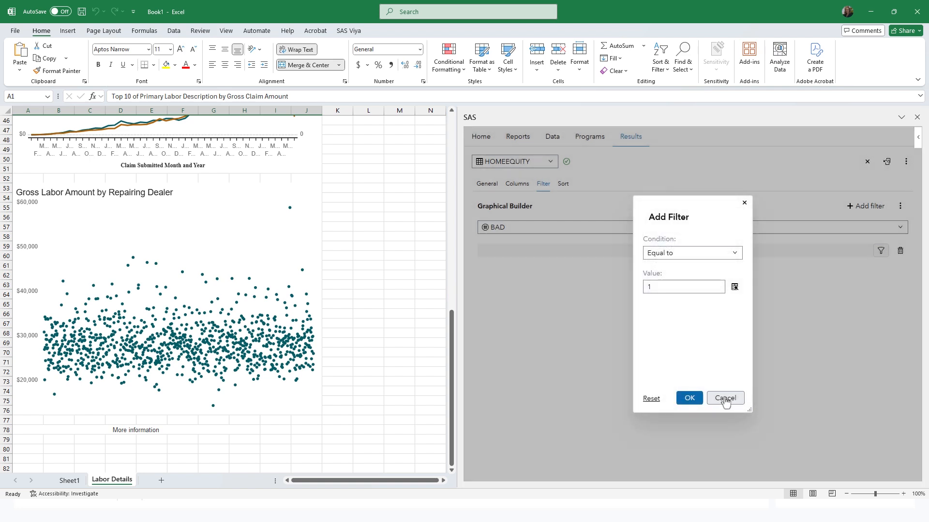
left_click(689, 399)
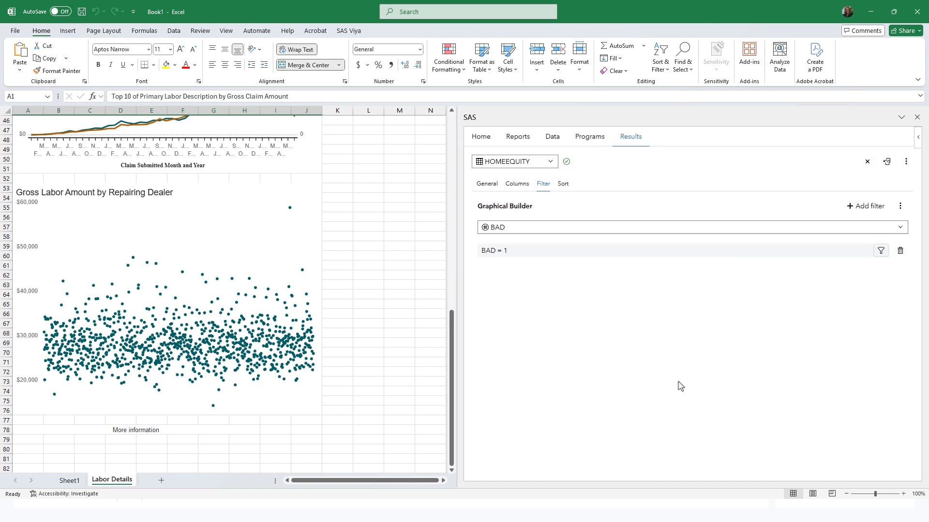
Add a sort on the LOAN column to the HOMEEQUITY table
left_click(561, 184)
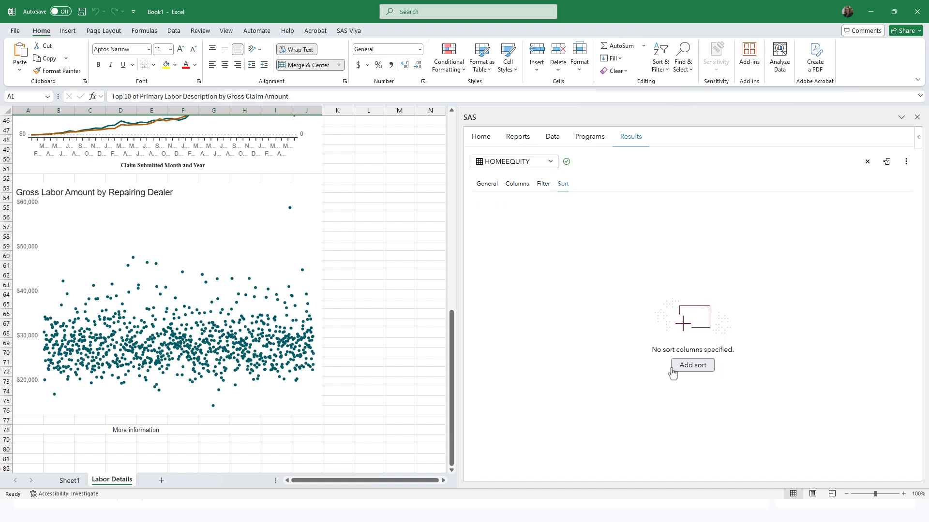
left_click(689, 369)
left_click(630, 230)
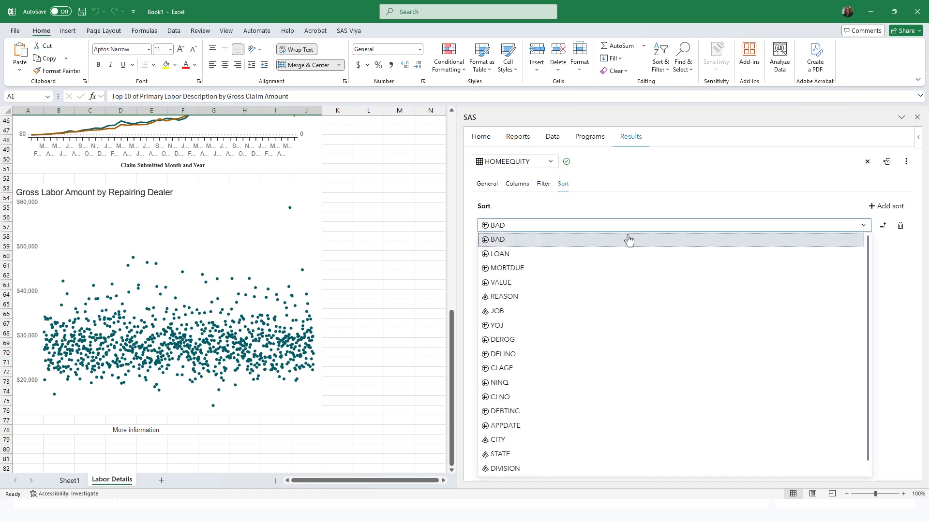
left_click(602, 253)
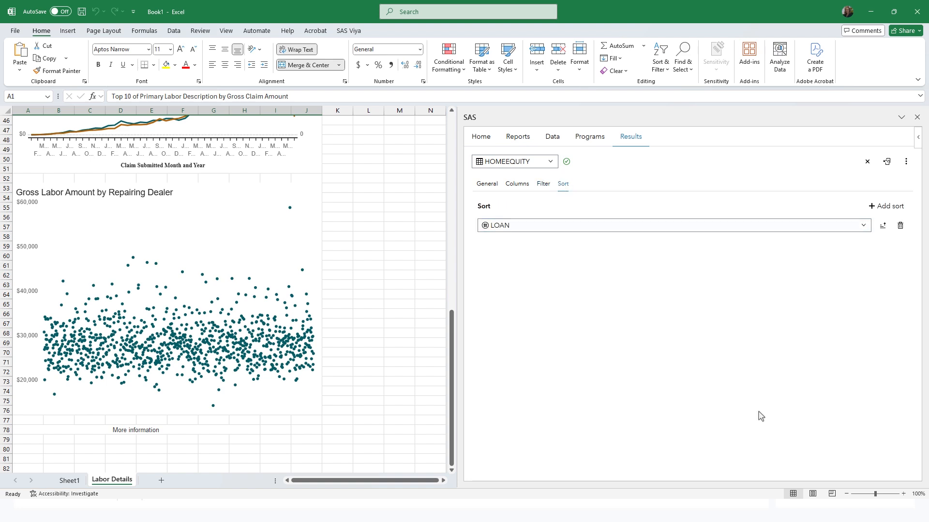
Add a new worksheet to the workbook and name it HOMEEQUITY Data
left_click(161, 480)
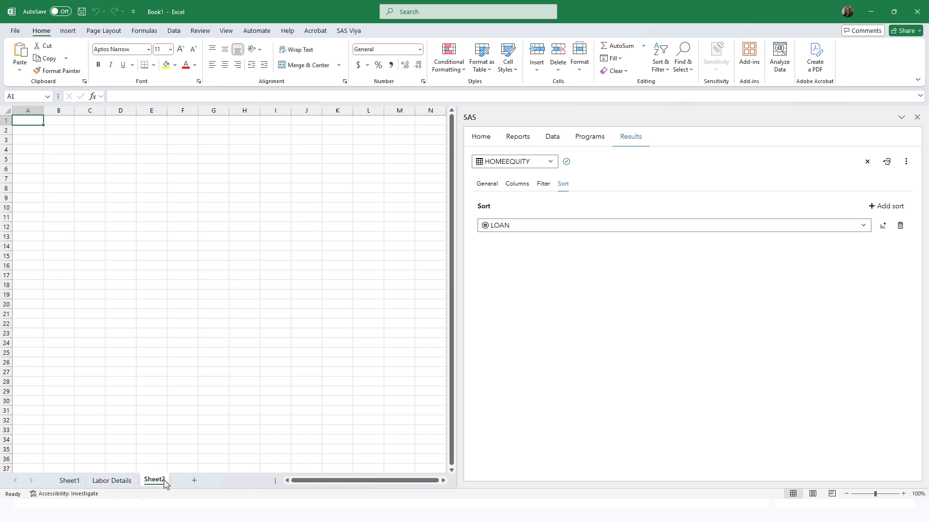
double_click(156, 480)
type("HOMEEQUITY Data")
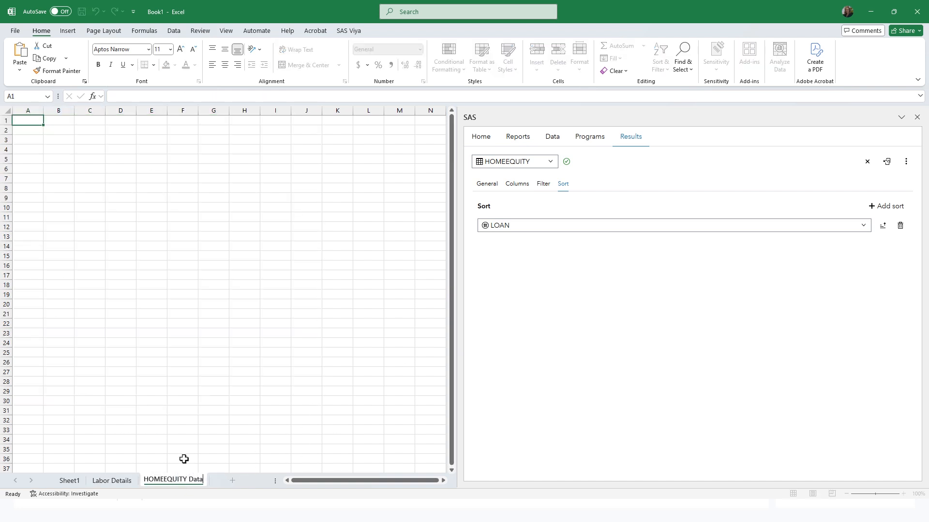
Insert the filtered and sorted HOMEEQUITY table at cell A1 and narrow the SAS pane to show the REGION column
left_click(33, 122)
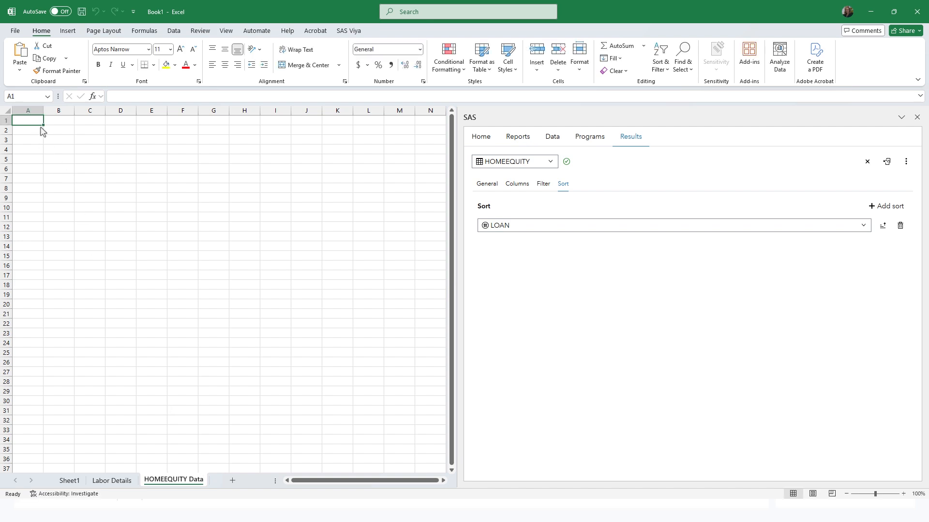
left_click(884, 166)
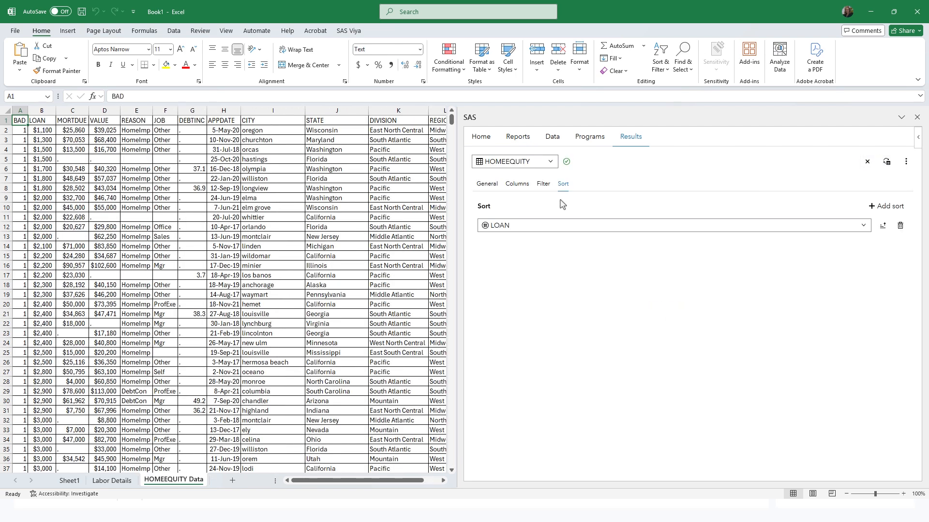
left_click_drag(458, 195, 517, 199)
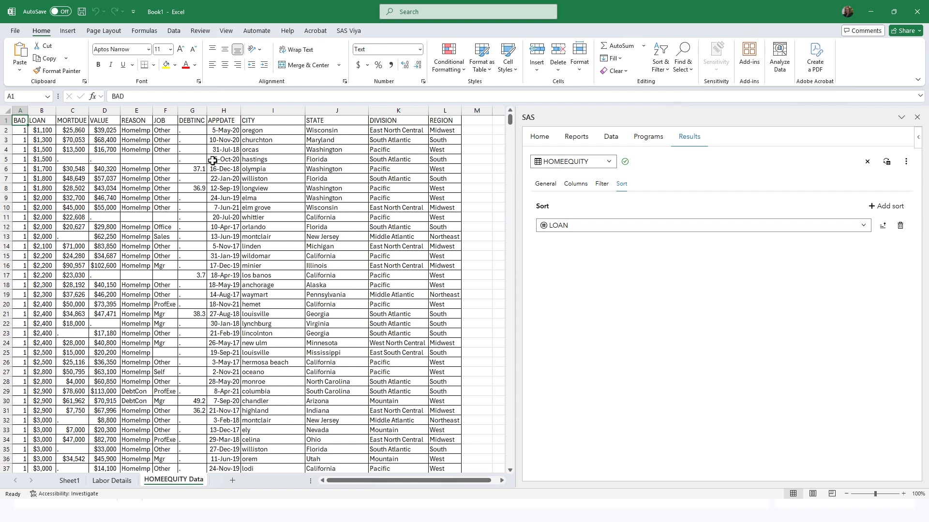
Review the SAS Viya data upload command, and open a blank SAS program in the add-in's code editor
left_click(348, 31)
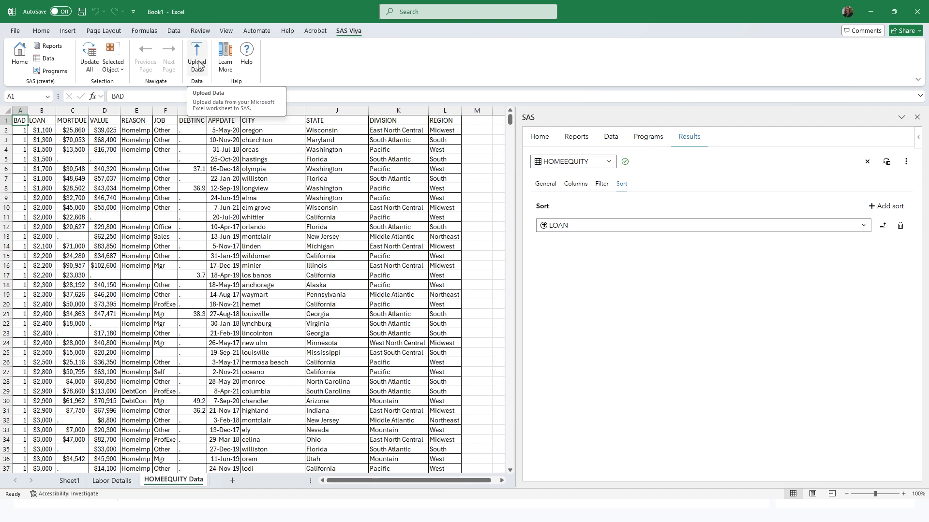
left_click(294, 112)
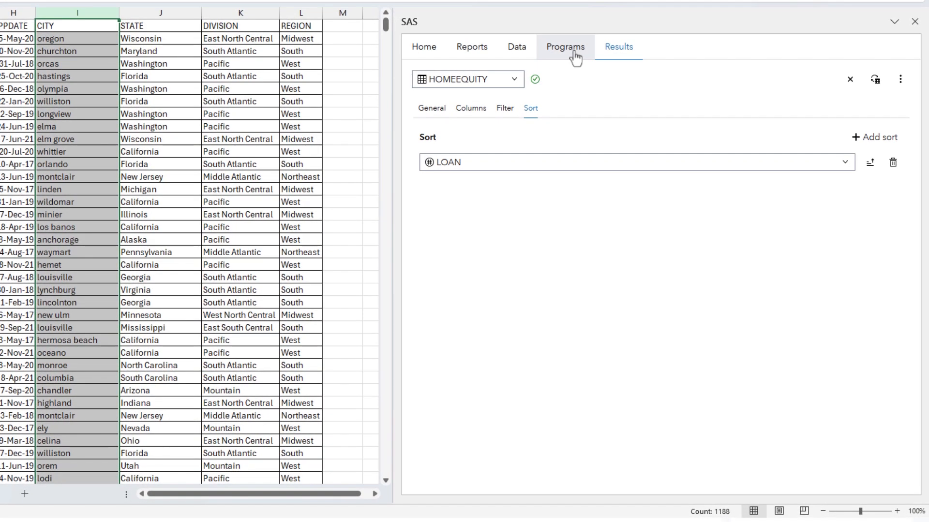
left_click(580, 56)
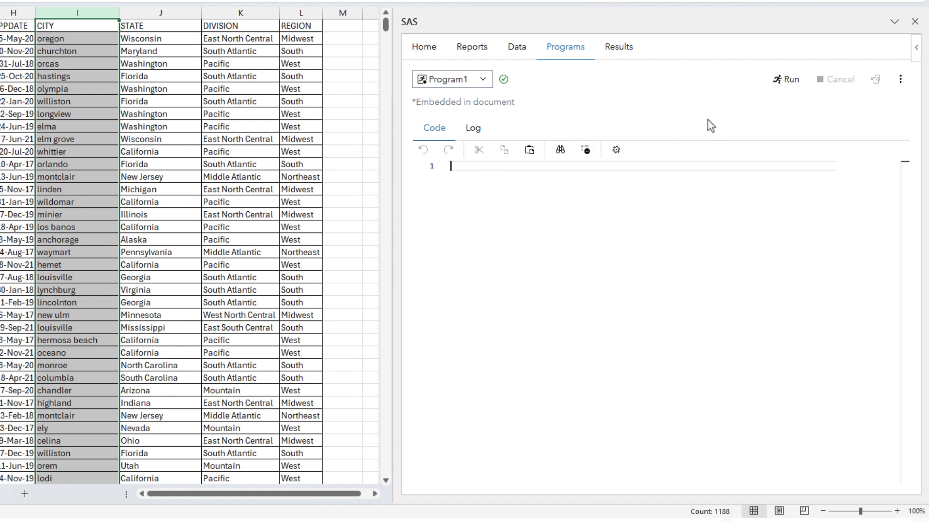
Write a DATA step creating work.homeequity_update from sashelp.homeequity, with City=propcase(City); and a closing run statement
type("data work.homeequity_update;")
key("Return")
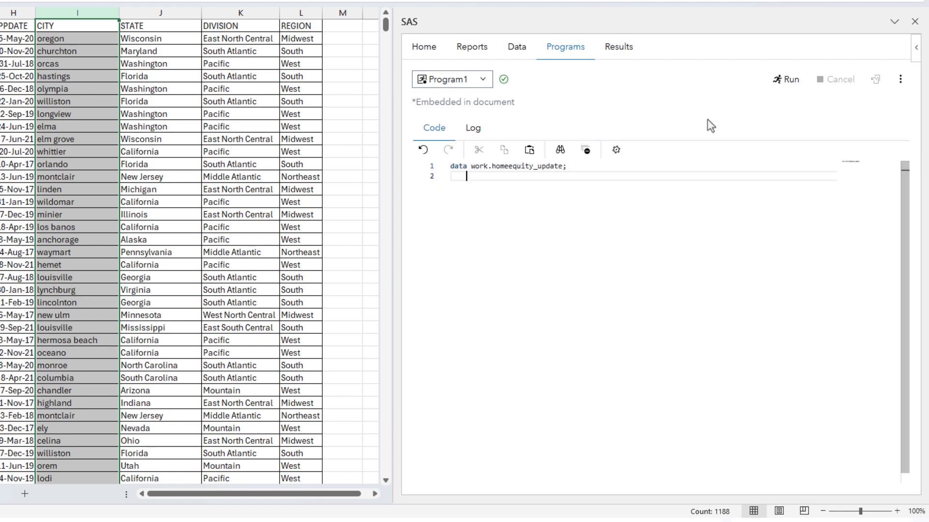
type("set sash")
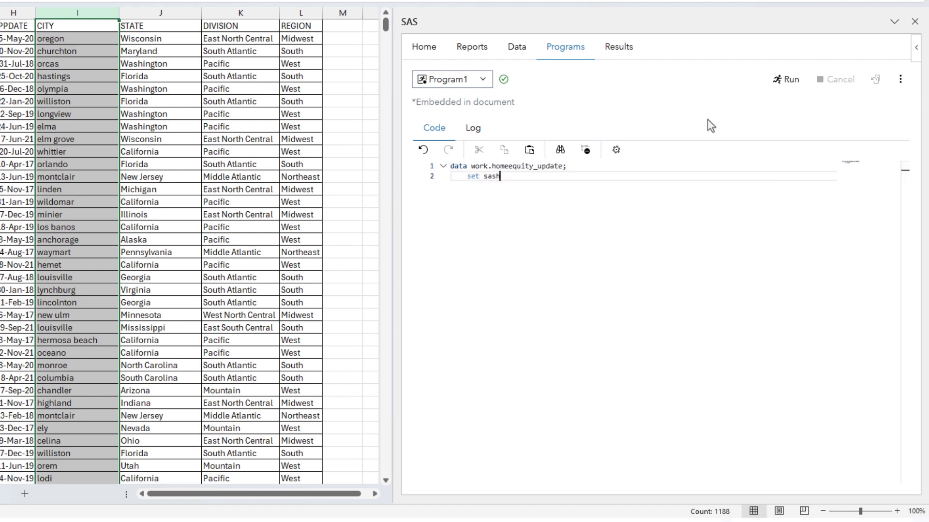
type("elp.homeequity;")
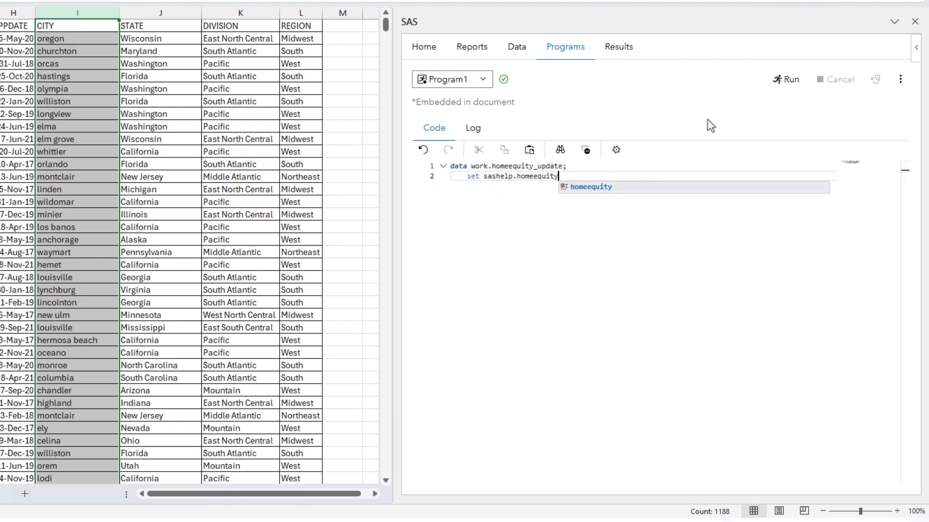
key("Return")
type("City=")
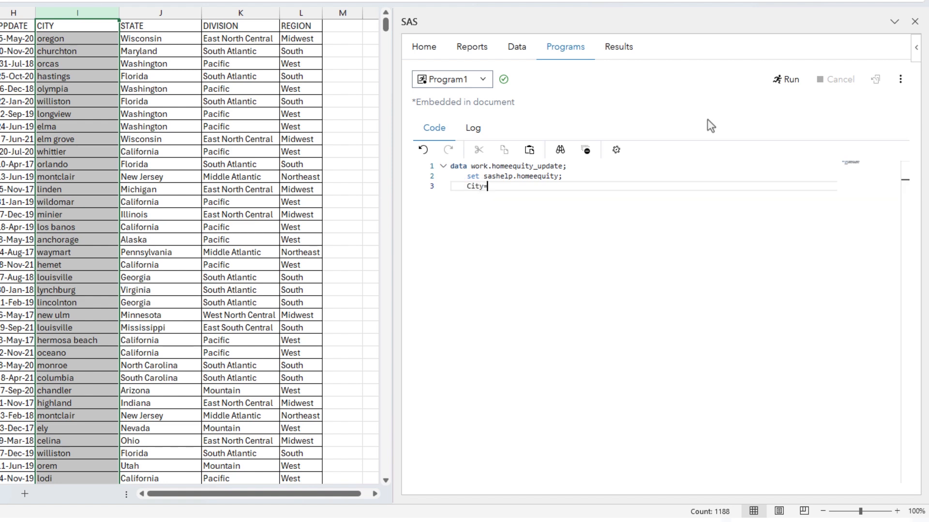
type("propcase(")
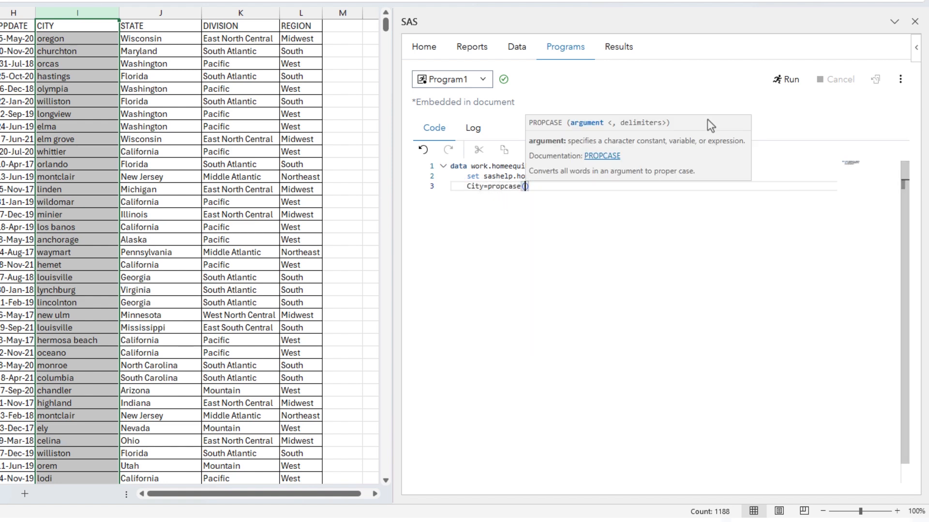
type("City);")
key("Return")
type("ru")
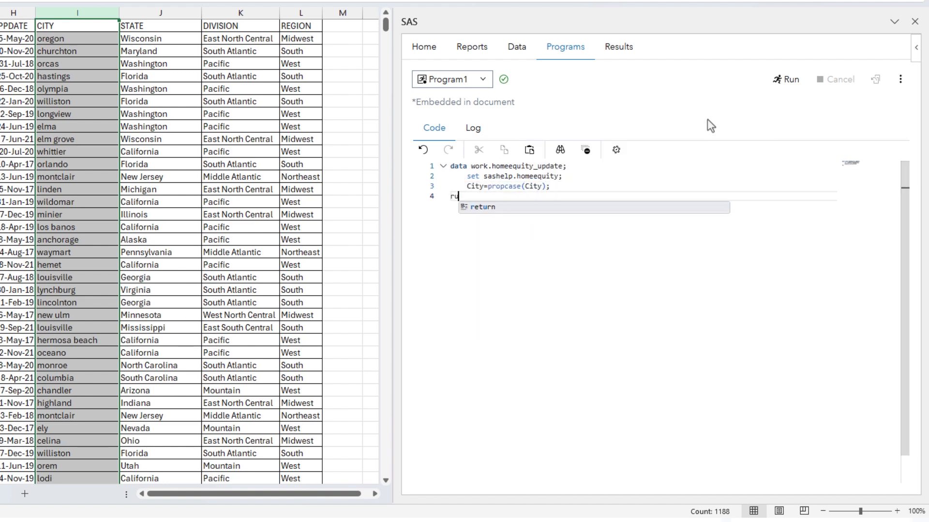
type("n;")
key("Return")
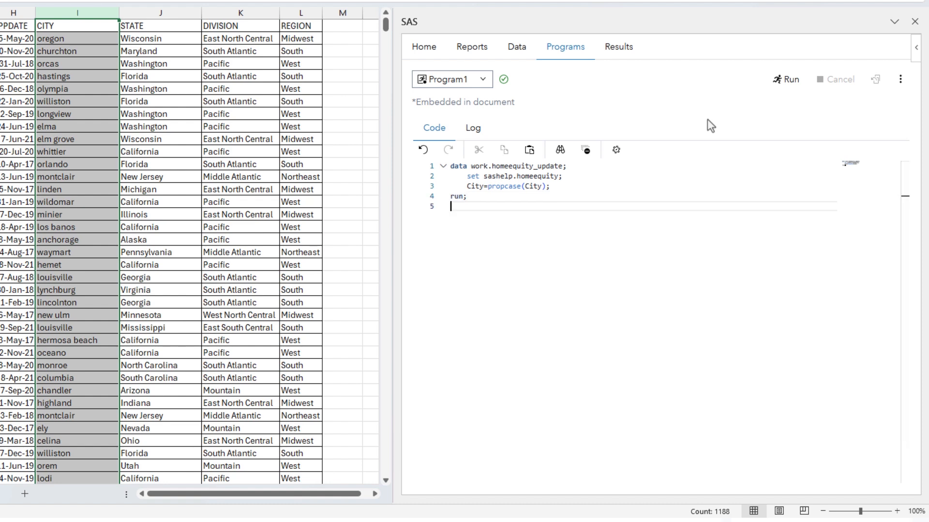
Below the DATA step, write a PROC FREQ step on work.homeequity_update with order=freq, the statement tables State / nocum; and run;
key("Return")
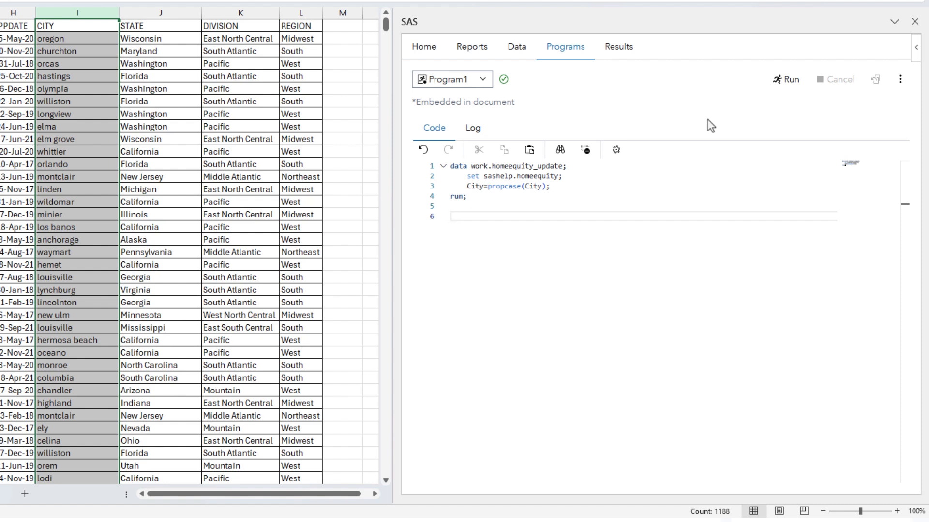
type("proc")
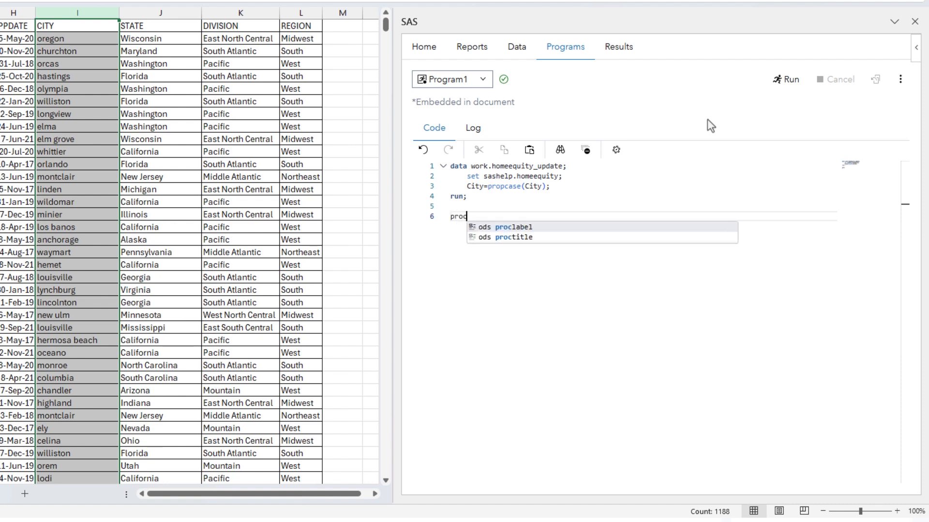
type(" freq data")
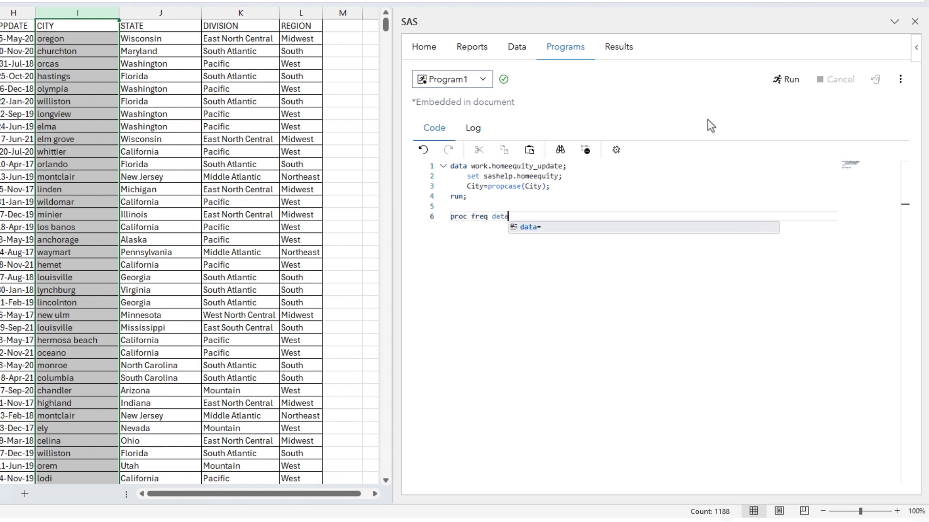
type("=home")
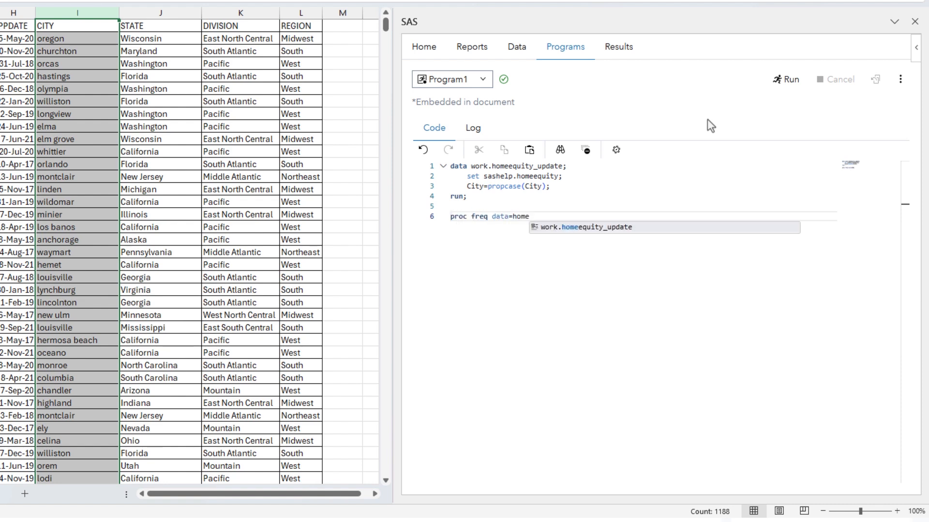
key("Return")
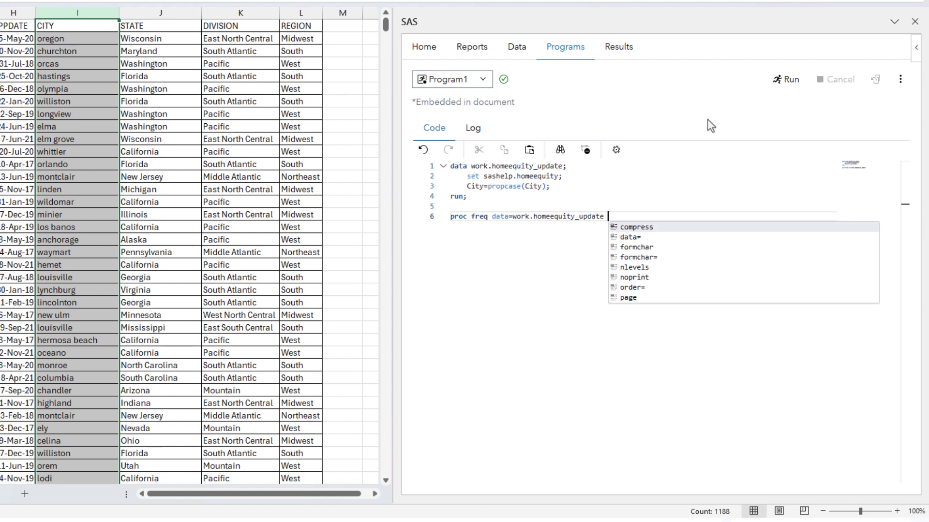
type("order=fr")
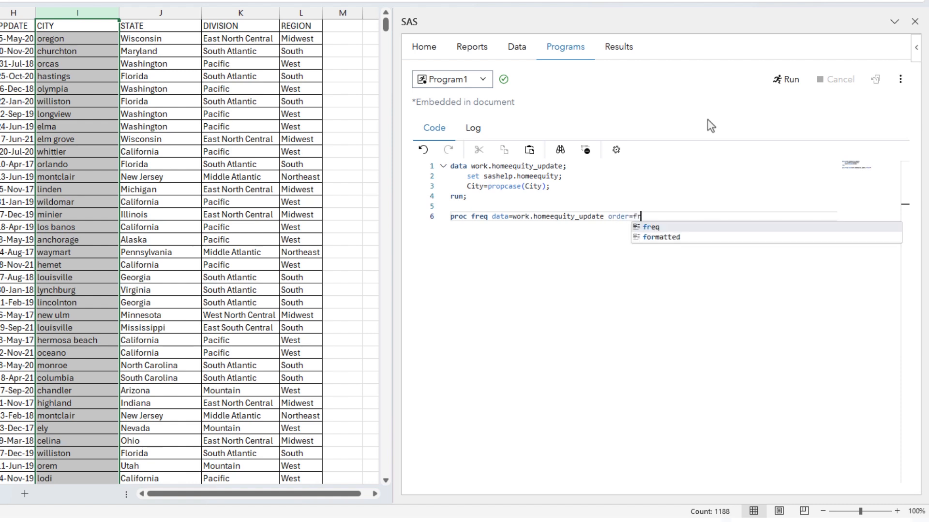
type("eq;")
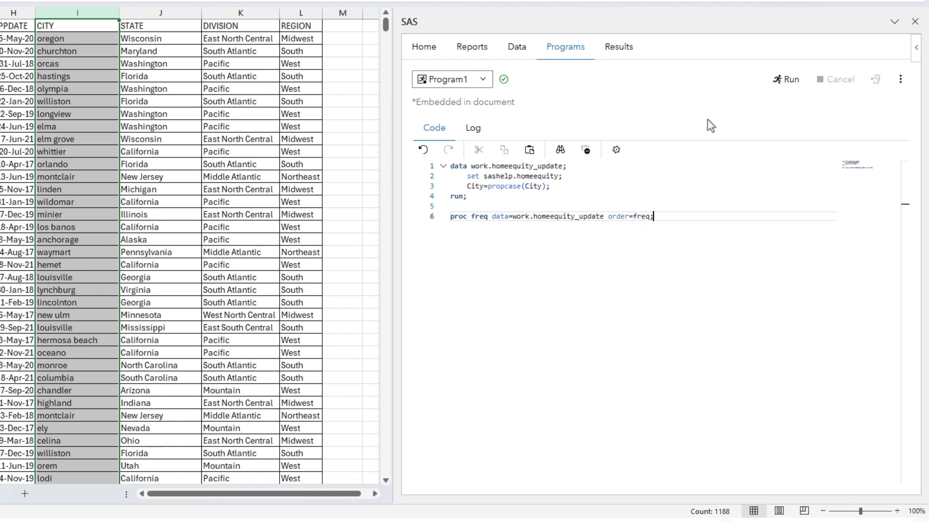
key("Return")
type("tables")
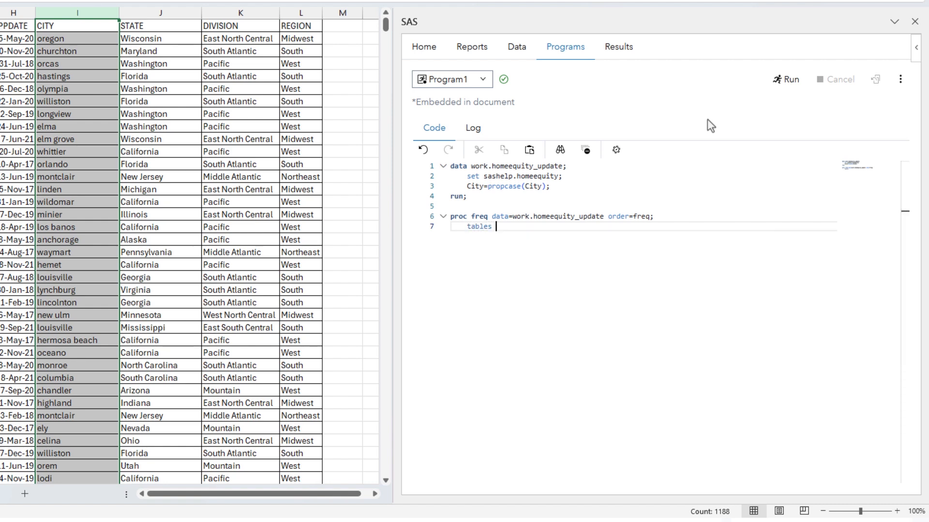
type(" State / nocum;")
key("Return")
type("run;")
Run the program, look through the State frequency results, and insert them at cell A1 of a new worksheet
left_click(793, 80)
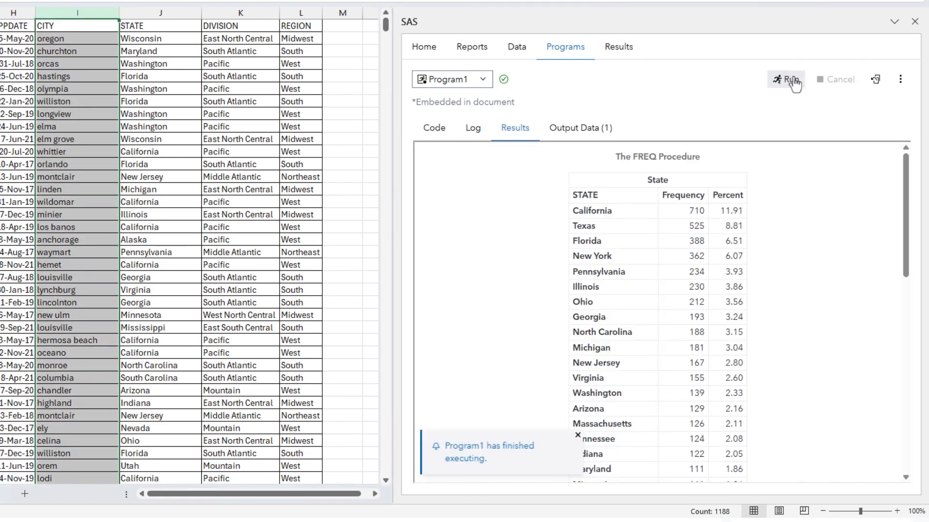
scroll(789, 217, "down", 4)
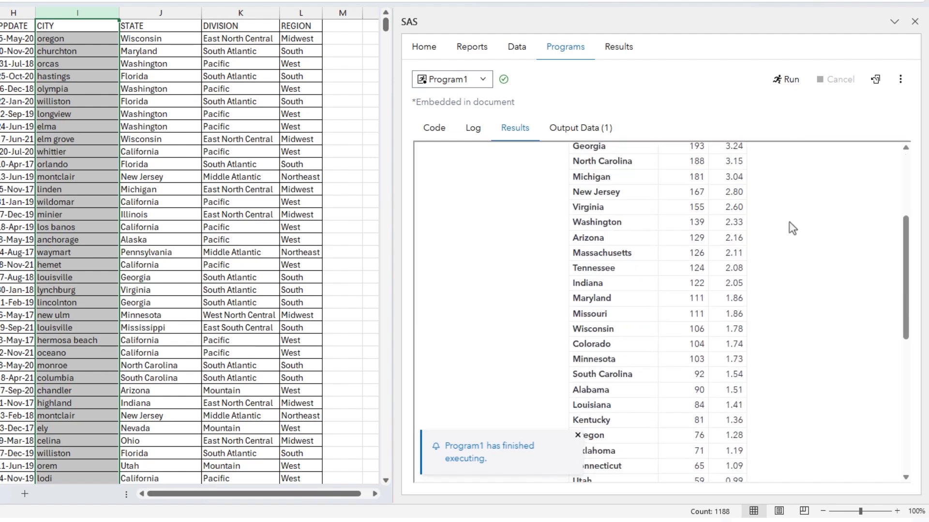
scroll(789, 225, "up", 4)
left_click(233, 480)
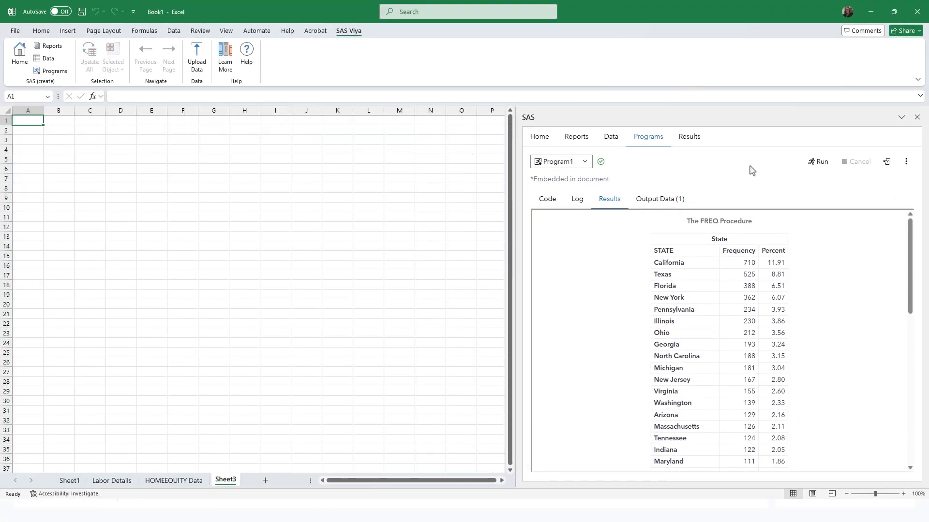
left_click(887, 163)
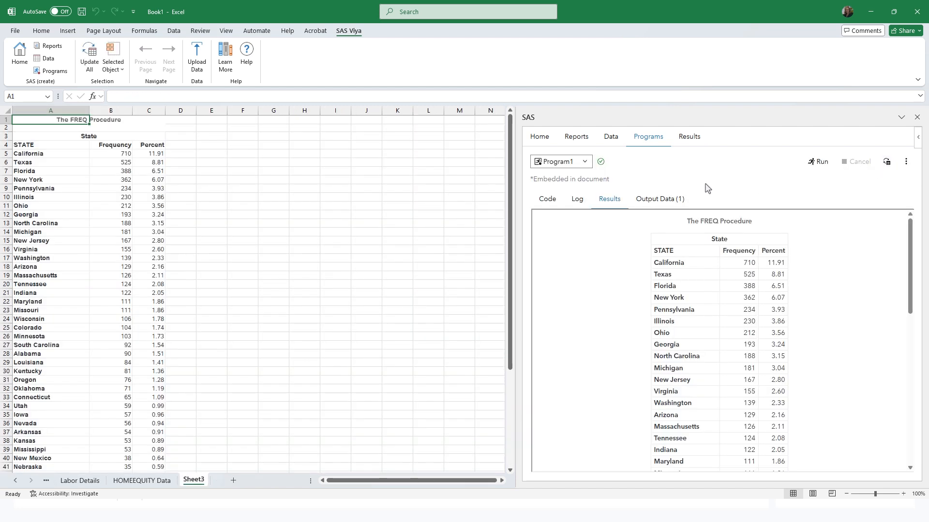
Above the PROC FREQ step, add the statements title "Number of Loans by State"; and ods noproctitle;
left_click(547, 199)
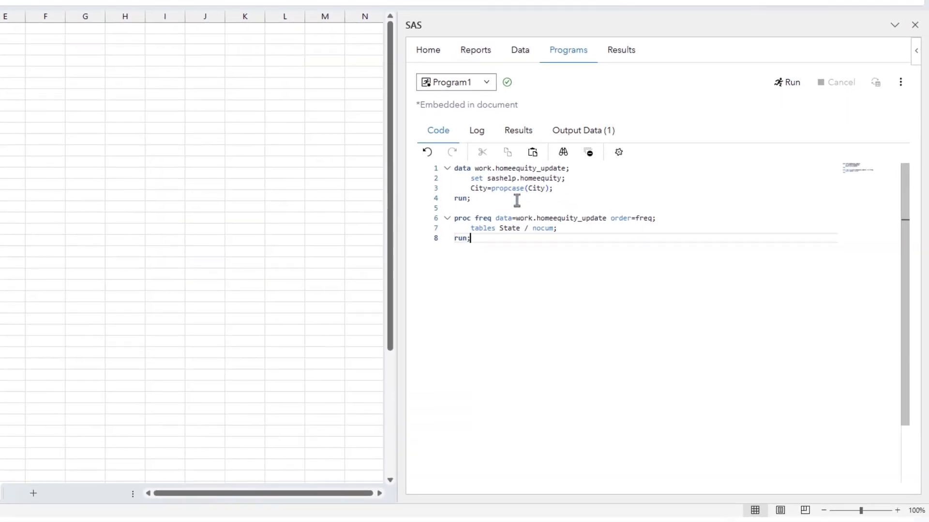
left_click(578, 244)
key("Return")
type("title \"")
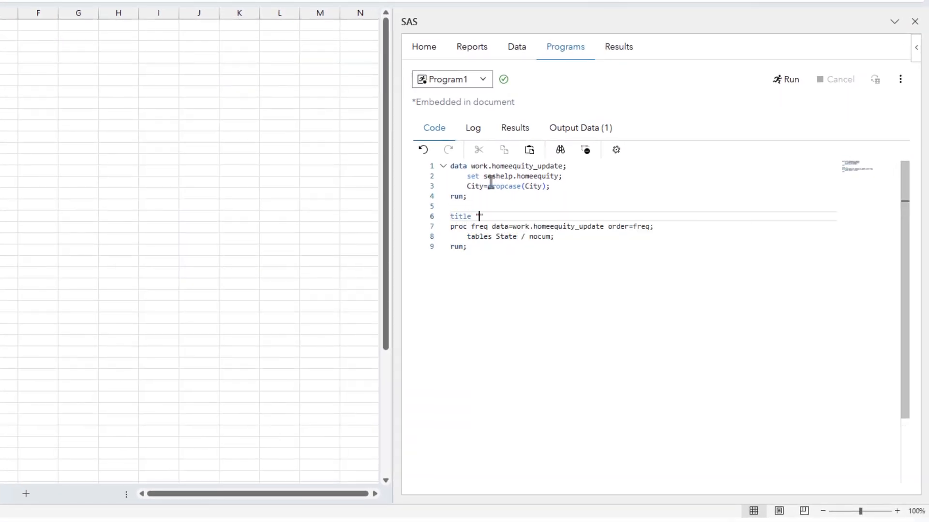
type("Number of Loans by State\";")
key("Return")
type("ods no")
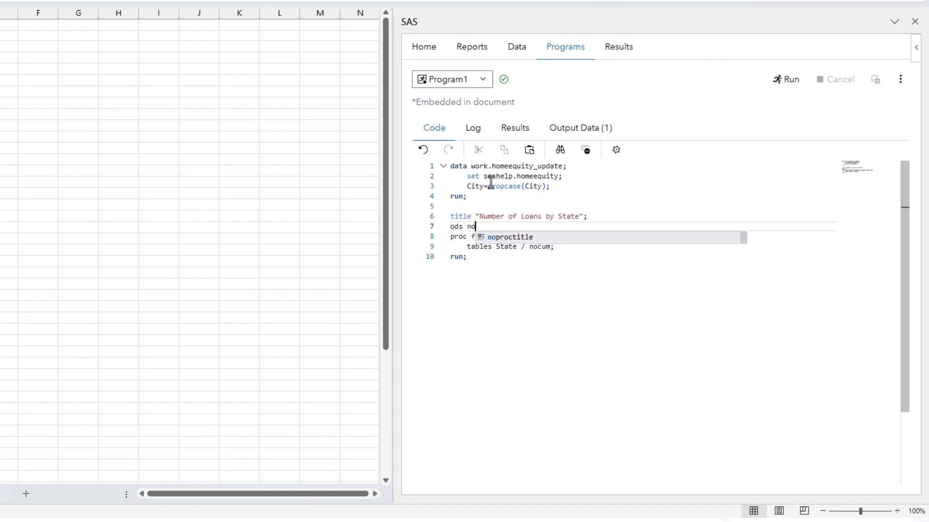
key("Return")
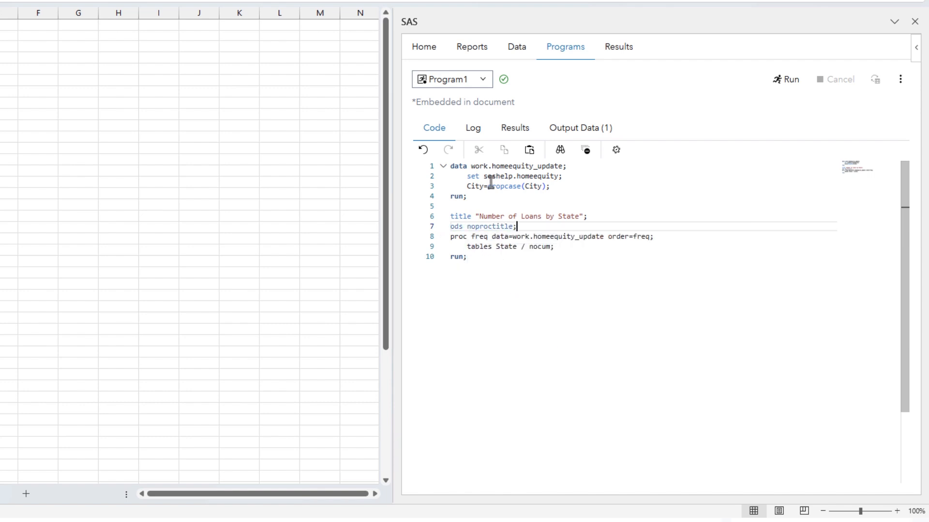
type(";")
Rerun the program and update the inserted results in the worksheet
left_click(789, 83)
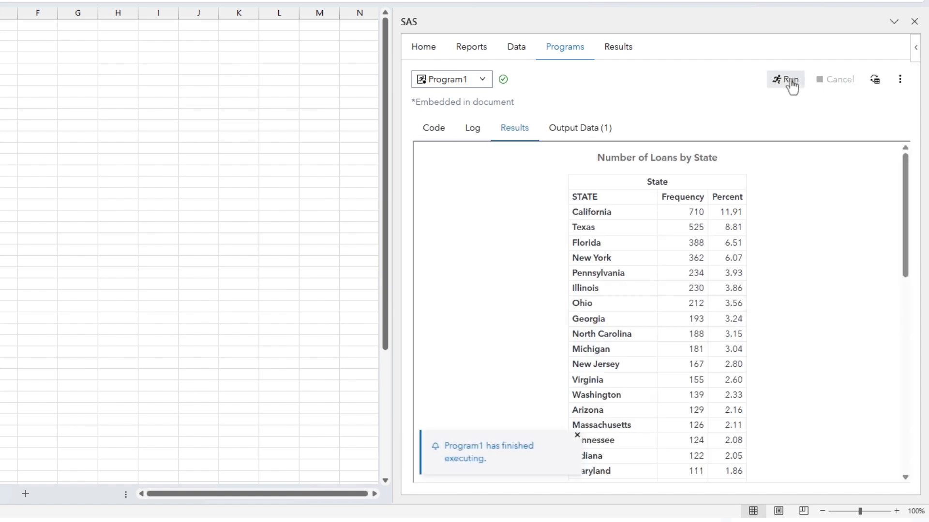
left_click(874, 80)
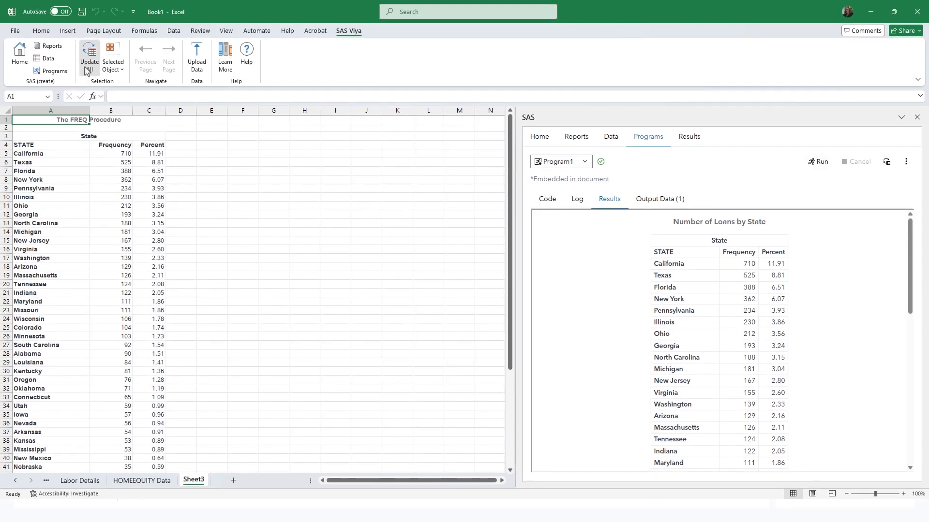
left_click(87, 70)
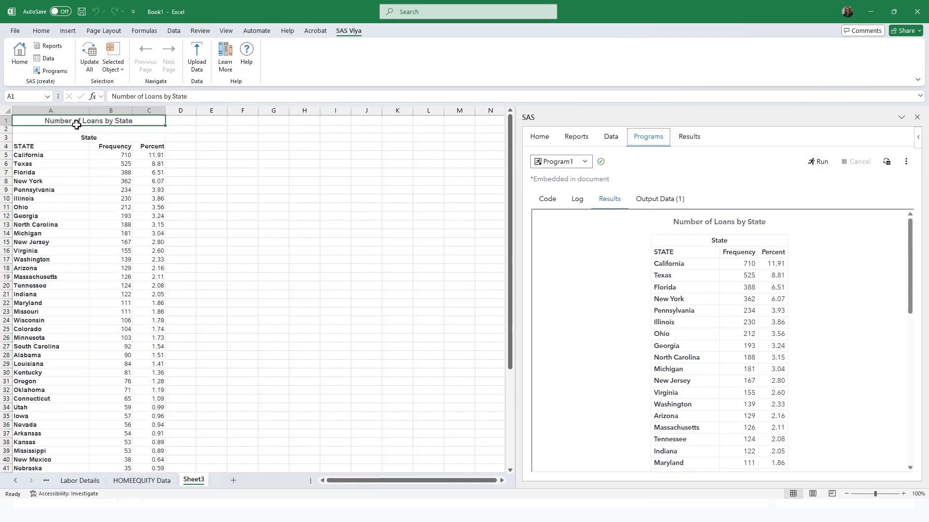
Examine the CITY column in the WORK.HOMEEQUITY_UPDATE output table, view the table's insertion options, and return to the program
left_click(660, 198)
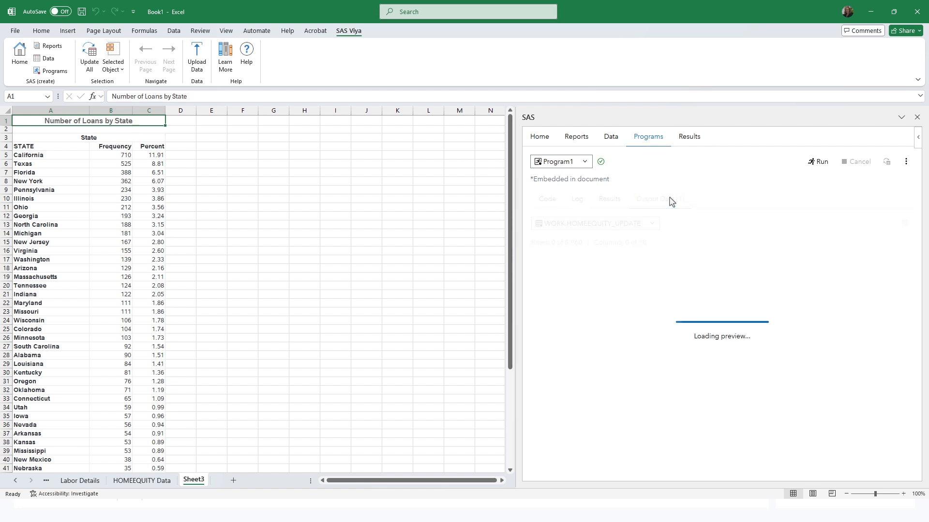
mouse_move(659, 467)
left_mouse_down()
mouse_move(812, 486)
mouse_move(923, 477)
left_mouse_up()
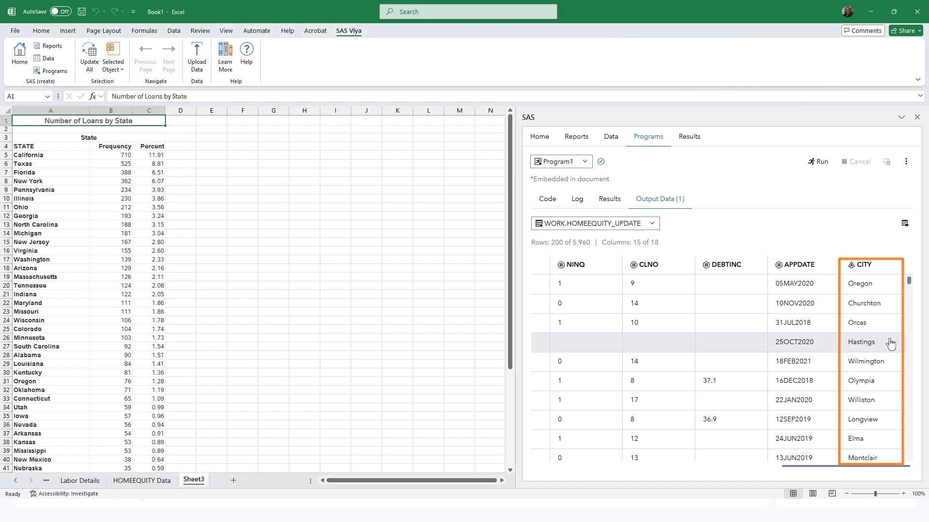
left_click(904, 224)
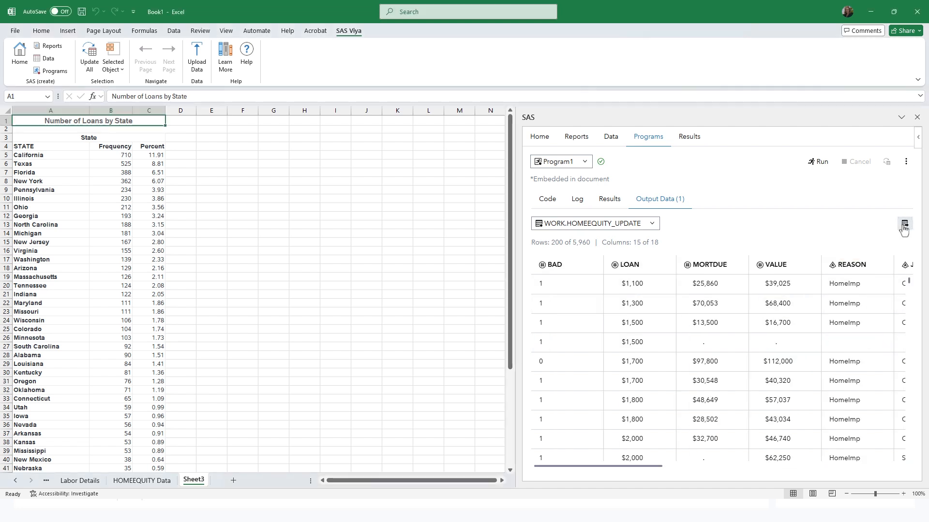
left_click(903, 224)
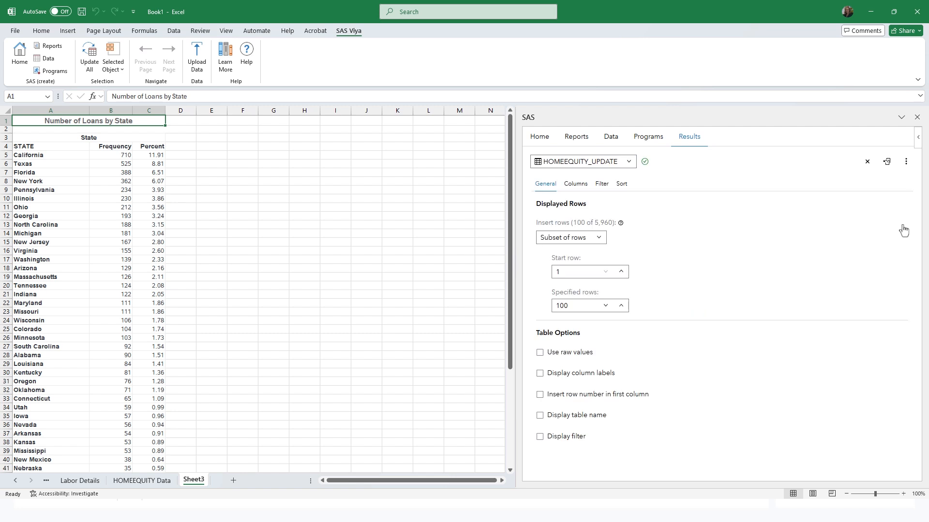
left_click(654, 139)
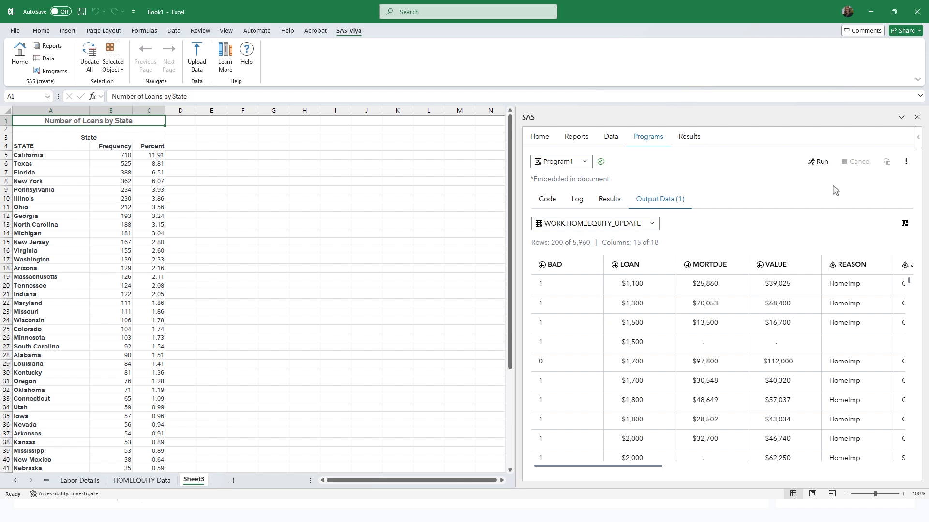
Check the location, name and type settings for saving Program1, and close them without saving
left_click(905, 162)
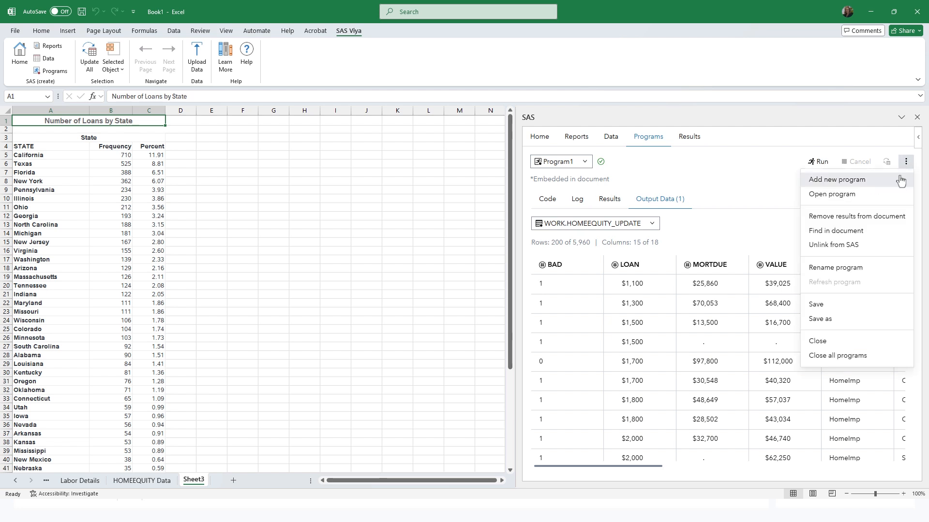
left_click(853, 309)
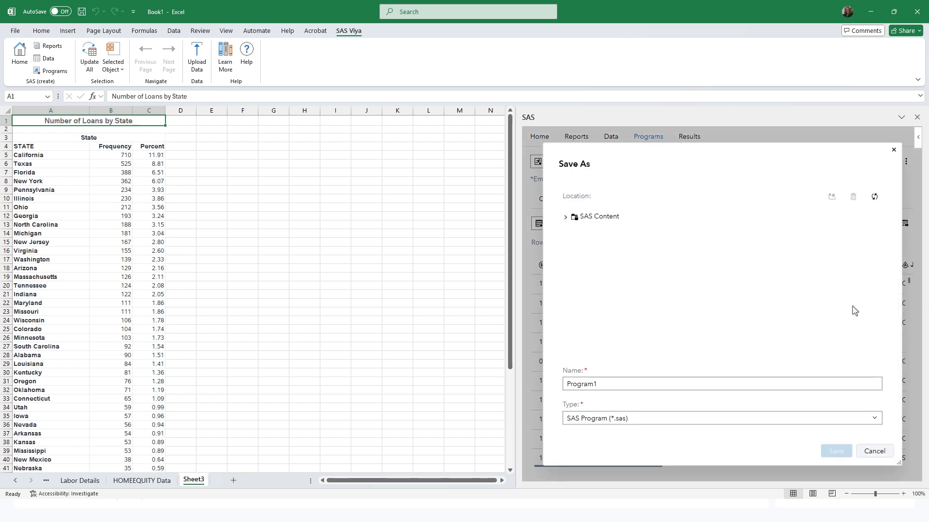
left_click(873, 451)
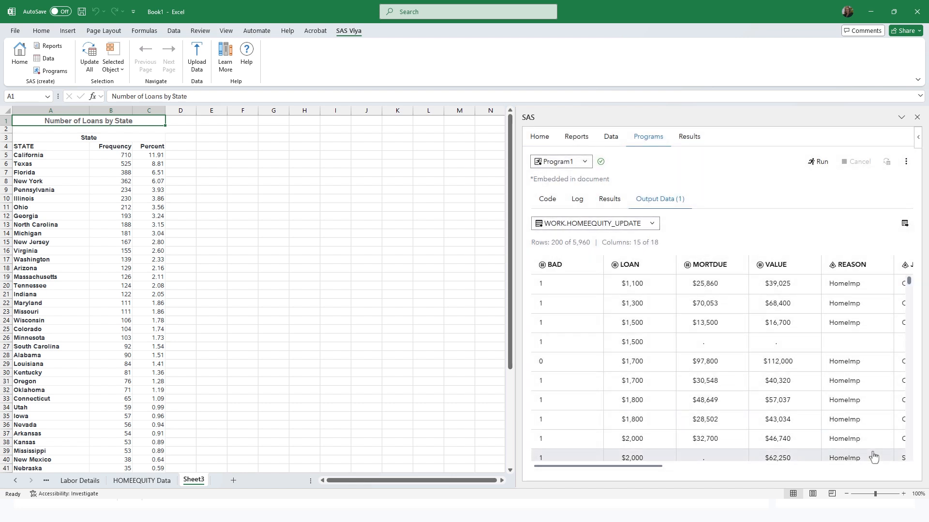
left_click(907, 163)
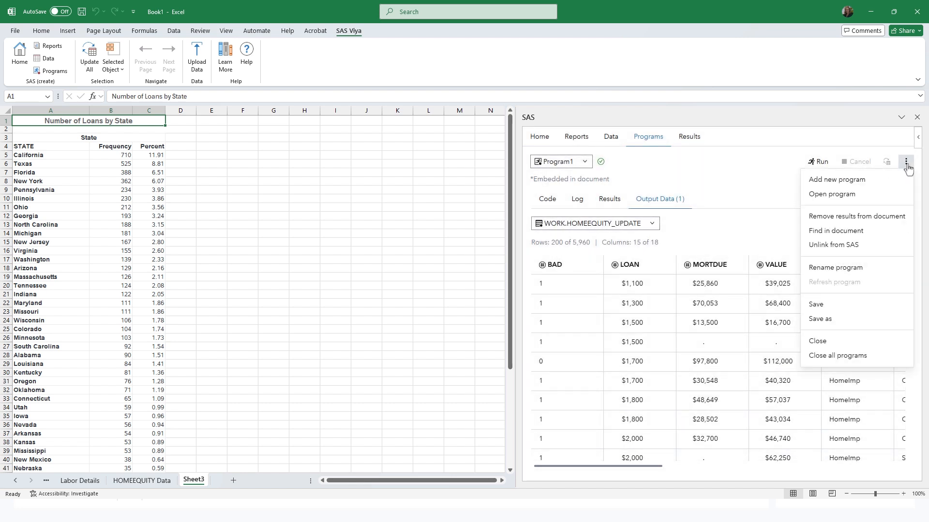
left_click(880, 198)
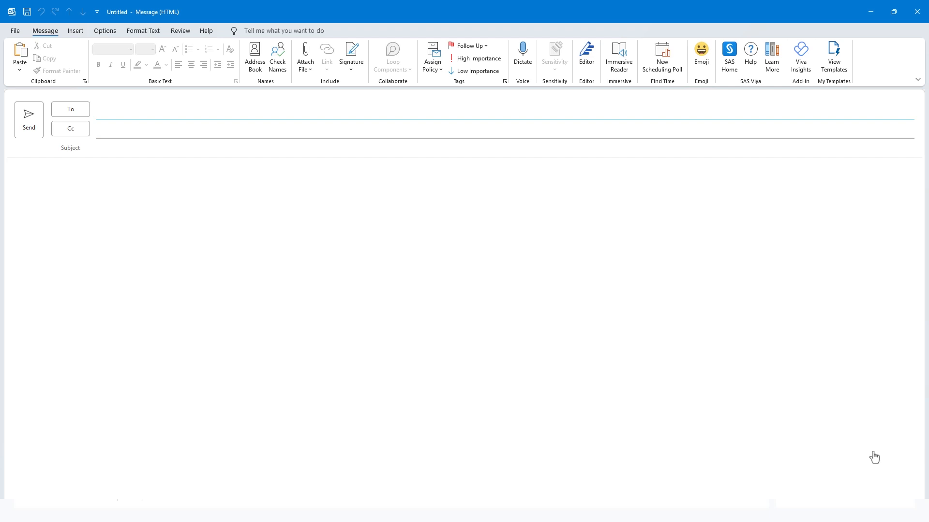
In the Outlook message, open the Warranty Analysis report from the SAS Viya favorites and widen the add-in pane
left_click(731, 53)
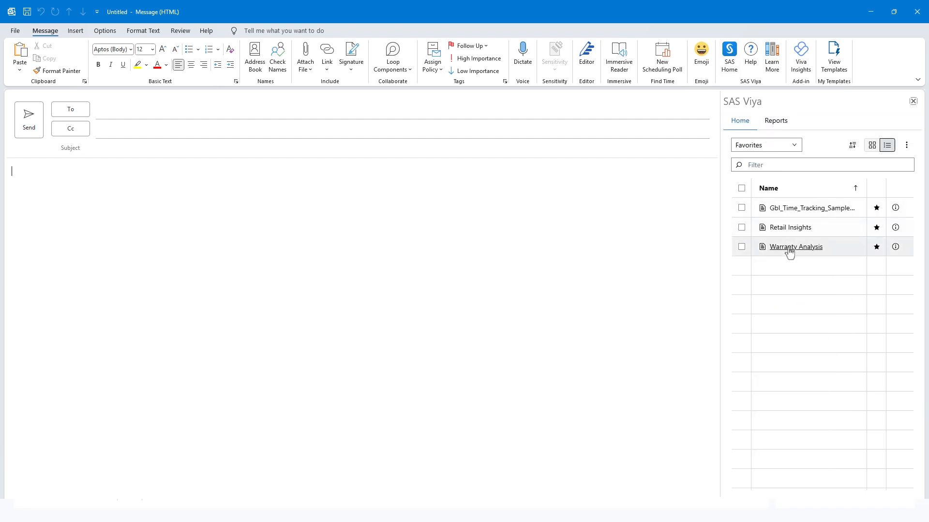
left_click(789, 247)
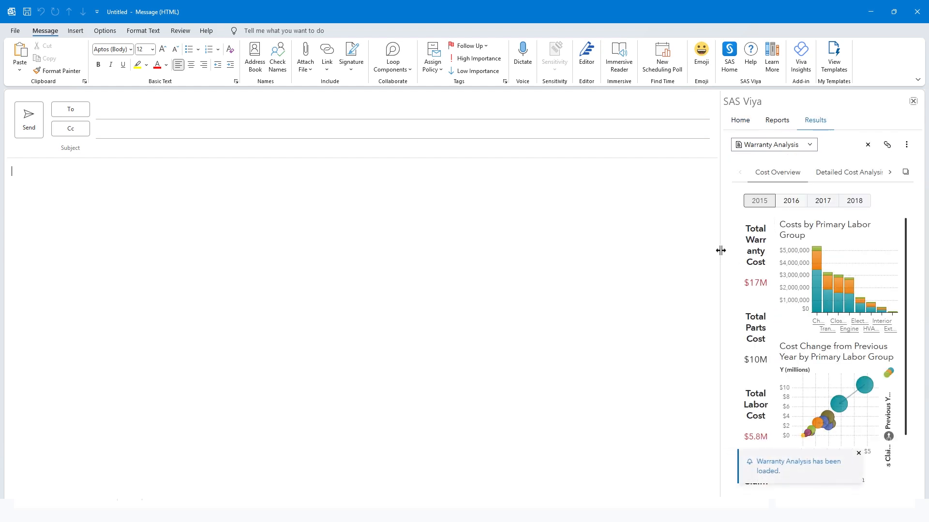
left_click_drag(721, 250, 398, 245)
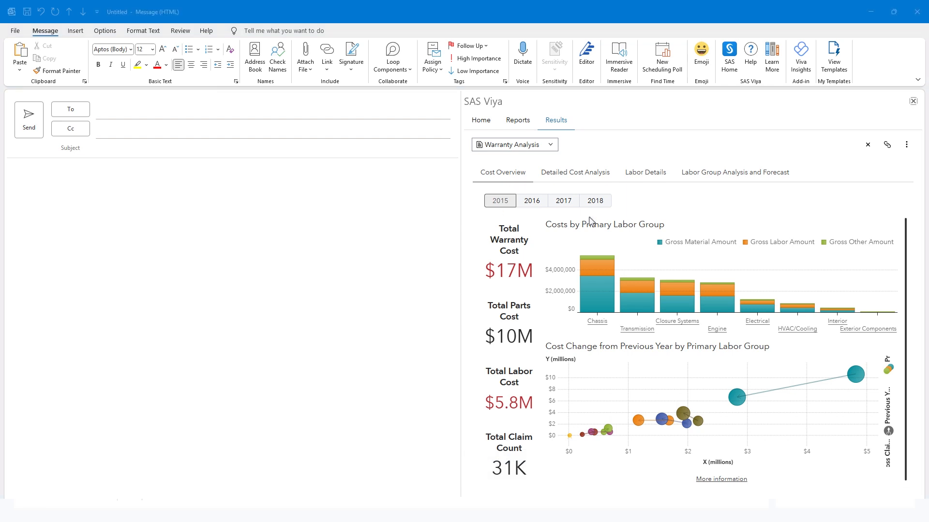
Maximize the Costs by Primary Labor Group chart and insert both the chart and its data table into the message
left_click(895, 237)
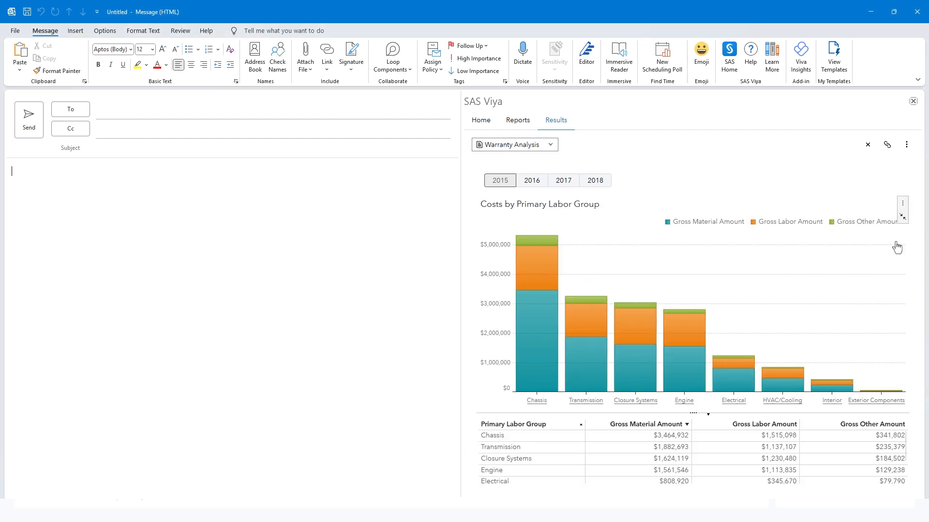
left_click(903, 203)
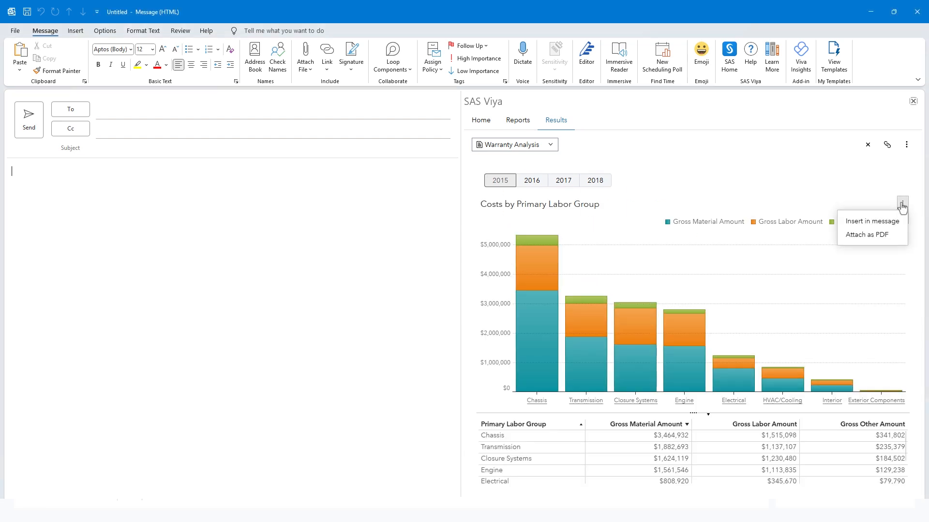
left_click(894, 222)
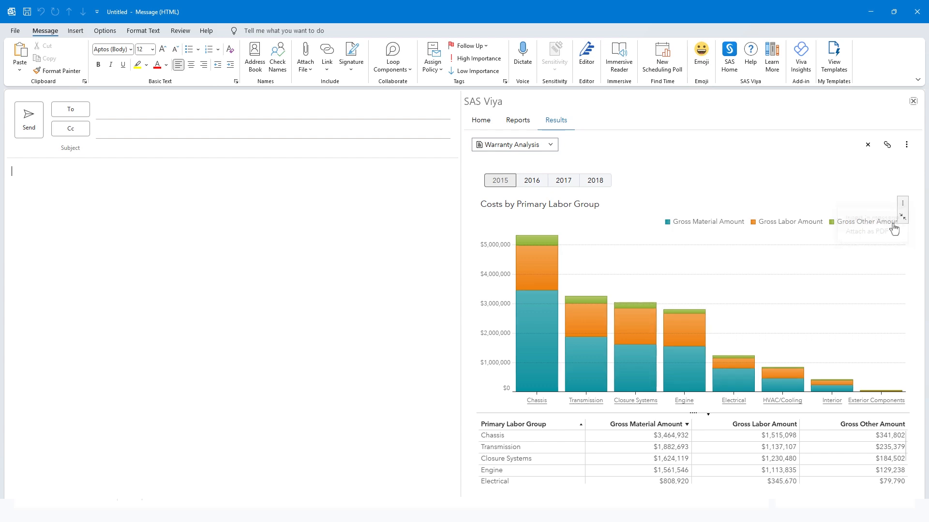
left_click(901, 429)
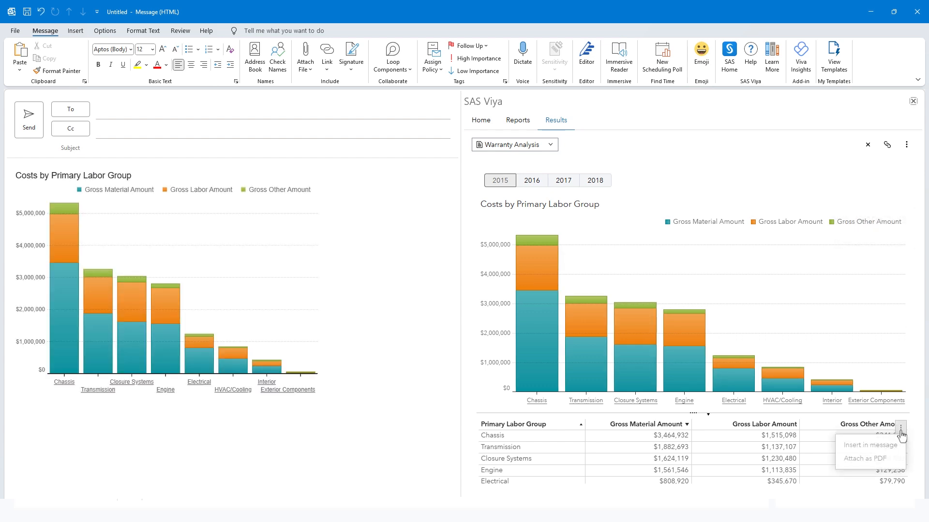
left_click(891, 447)
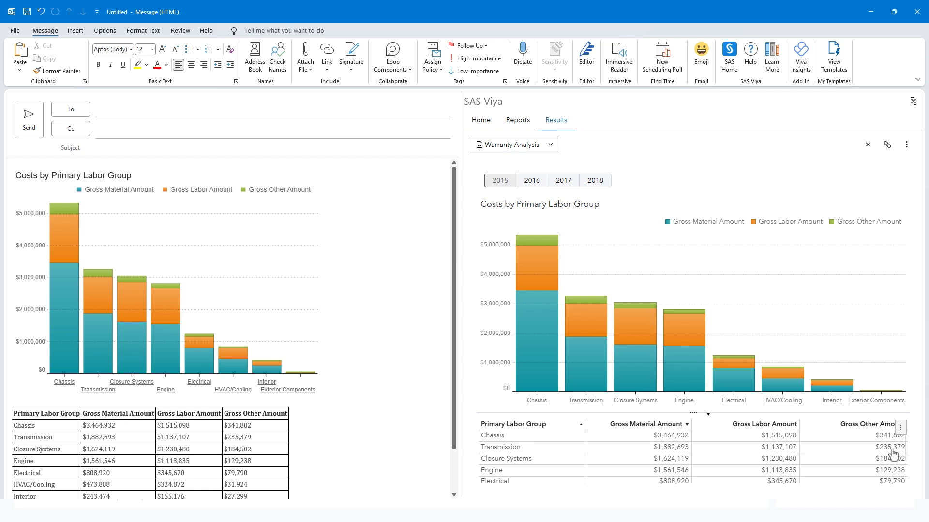
left_click(901, 427)
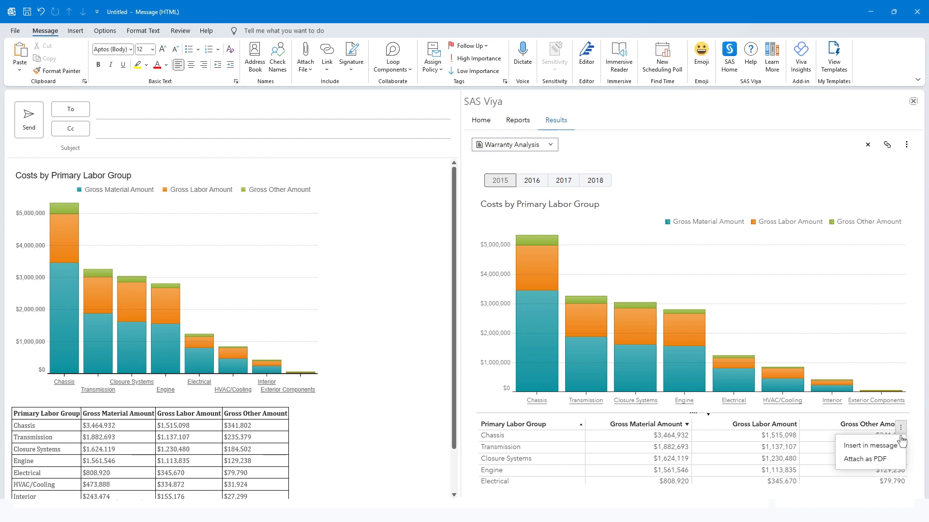
Set up a PDF attachment of the report with a table of contents, without appendix information or expanded clipped content
left_click(904, 146)
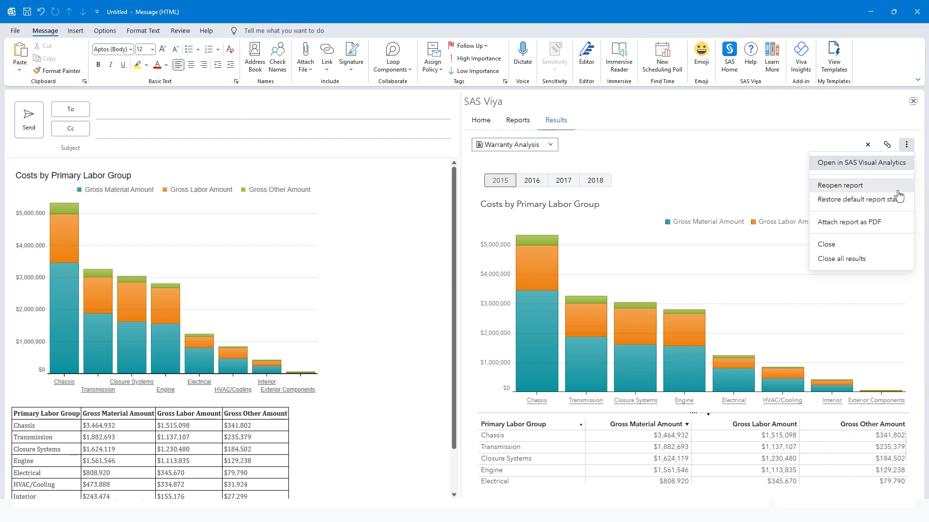
left_click(880, 233)
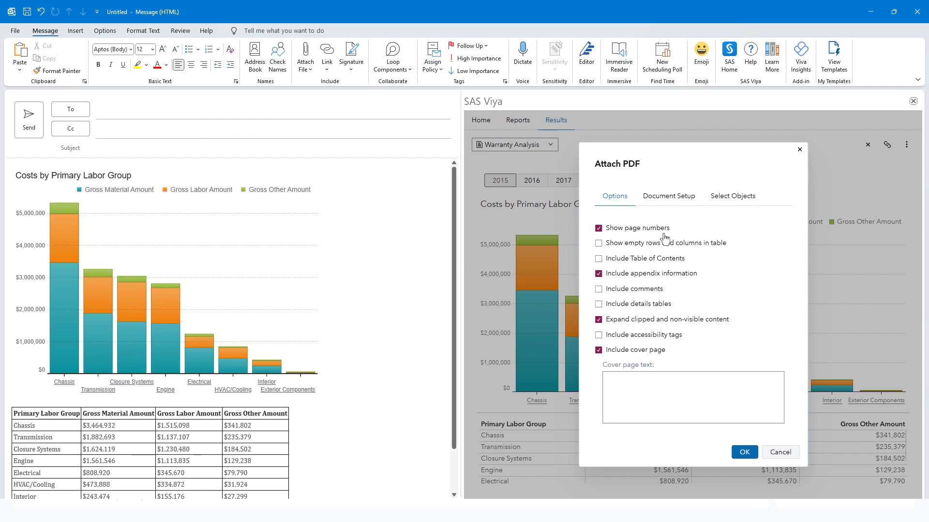
left_click(598, 274)
left_click(598, 258)
left_click(599, 320)
Exclude Detailed Cost Analysis and Labor Group Analysis and Forecast from the PDF, and attach it to the message
left_click(728, 199)
left_click(608, 269)
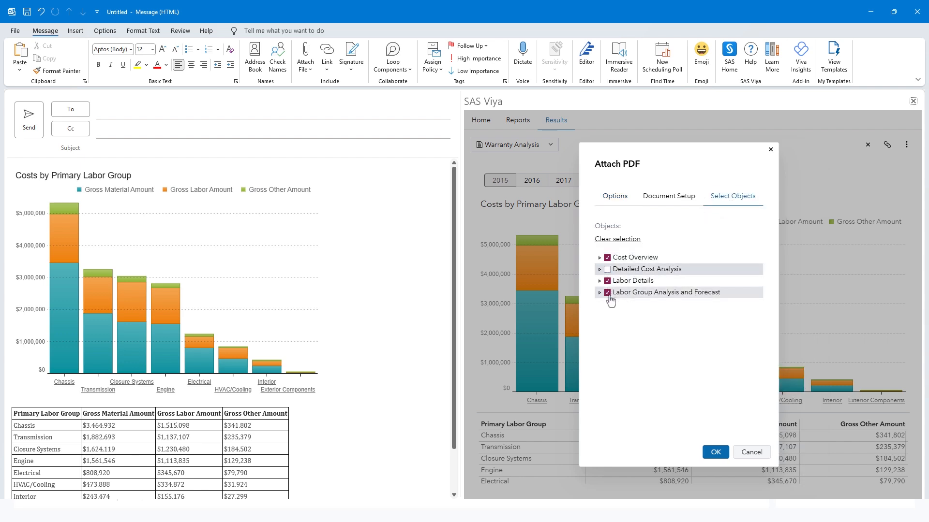
left_click(608, 293)
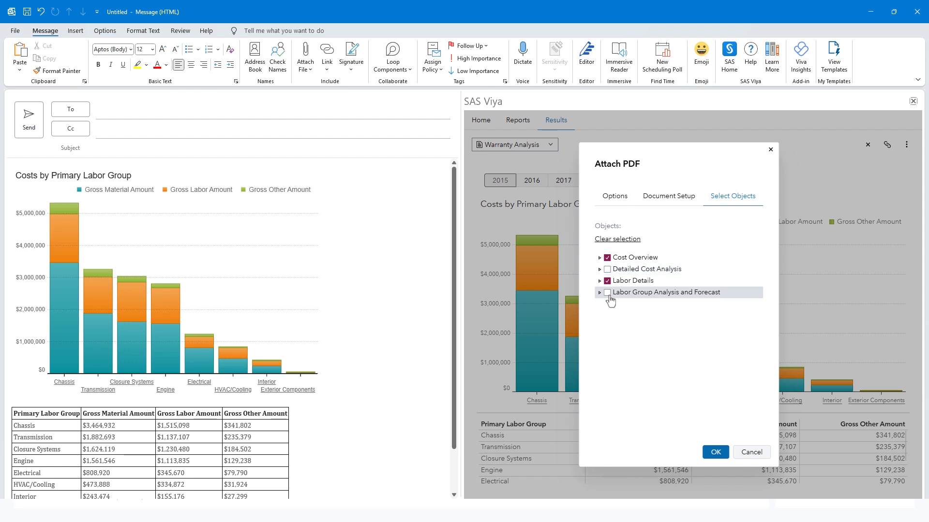
left_click(599, 257)
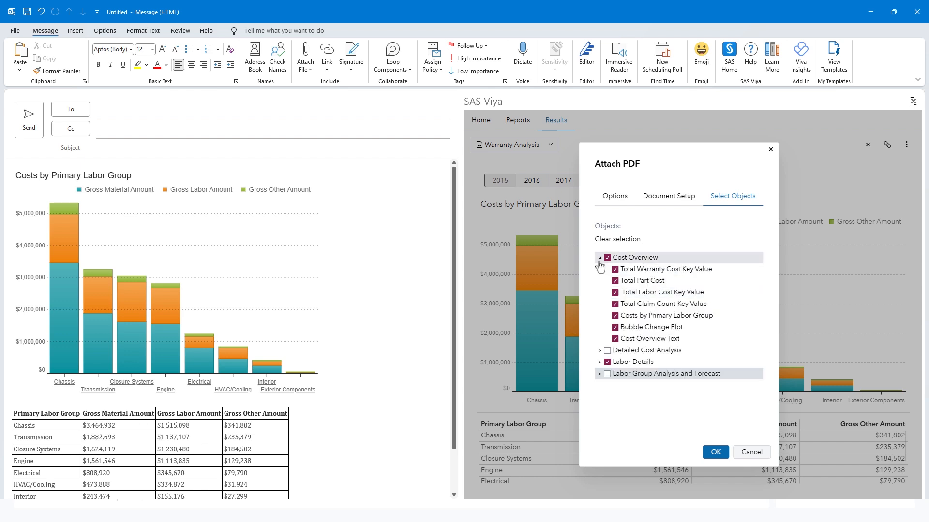
left_click(716, 454)
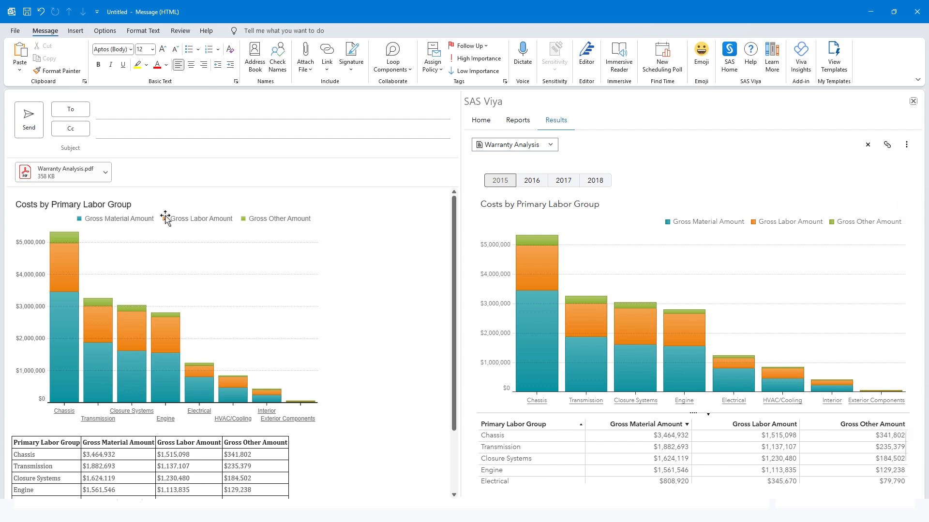
Open the attached Warranty Analysis.pdf, examine its Cost Overview and Labor Details pages, and close it
left_click(87, 181)
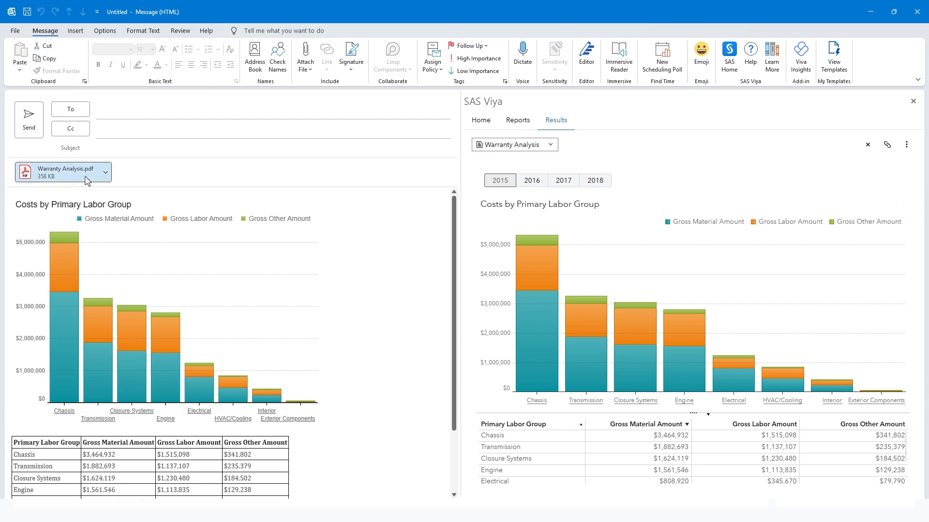
double_click(87, 181)
scroll(569, 273, "down", 2)
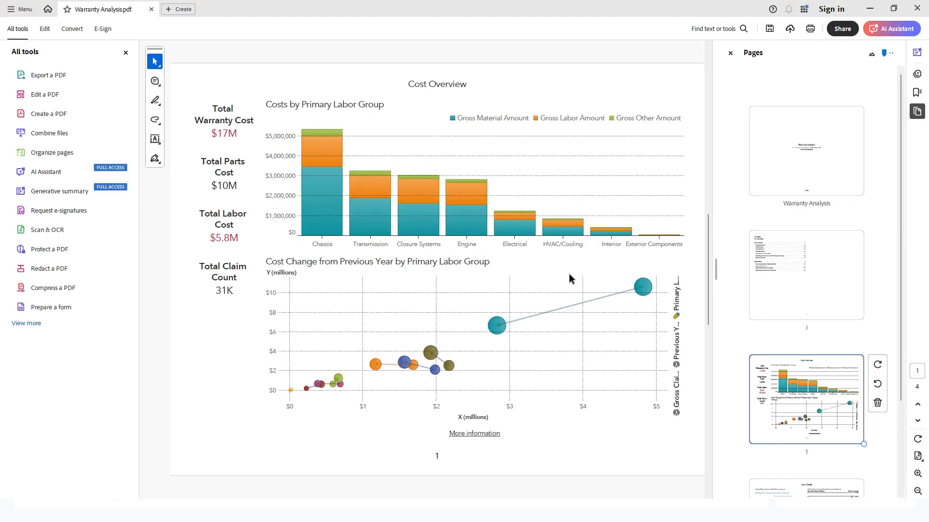
scroll(569, 279, "down", 2)
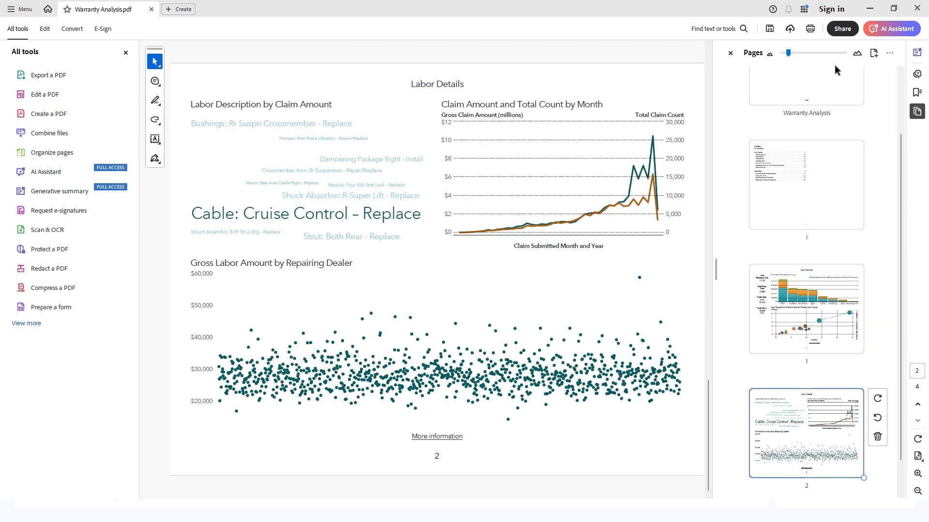
left_click(917, 8)
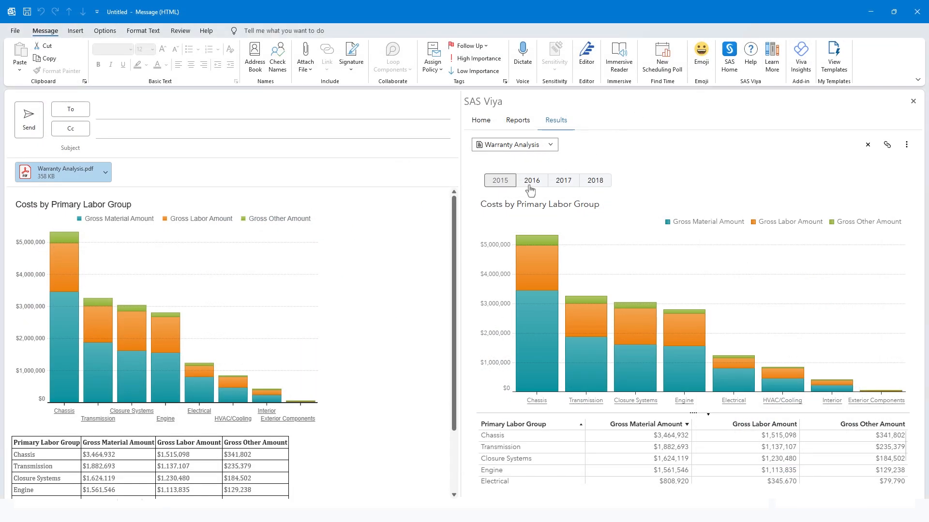
Add the text "Link to live report:" below the table in the message and insert the link to the Warranty Analysis report
scroll(369, 377, "down", 3)
left_click(281, 486)
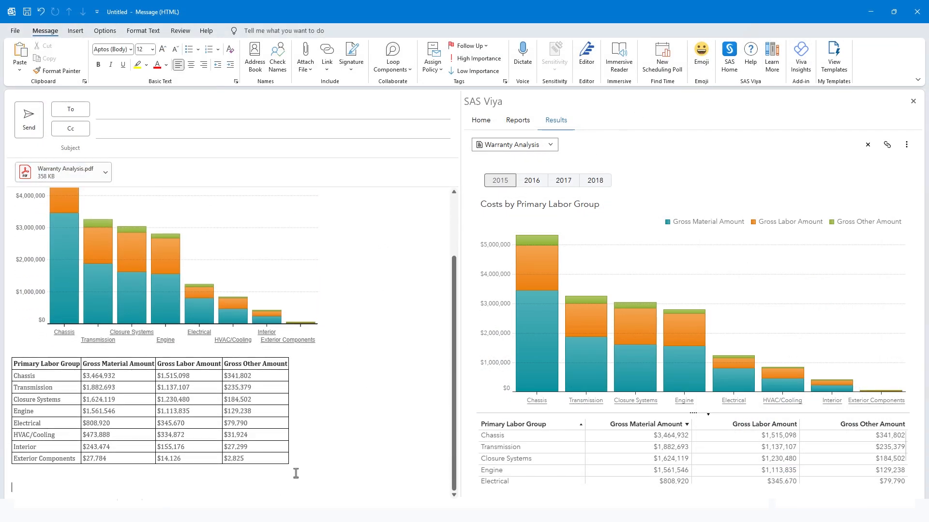
type("Link to live report:")
left_click(886, 145)
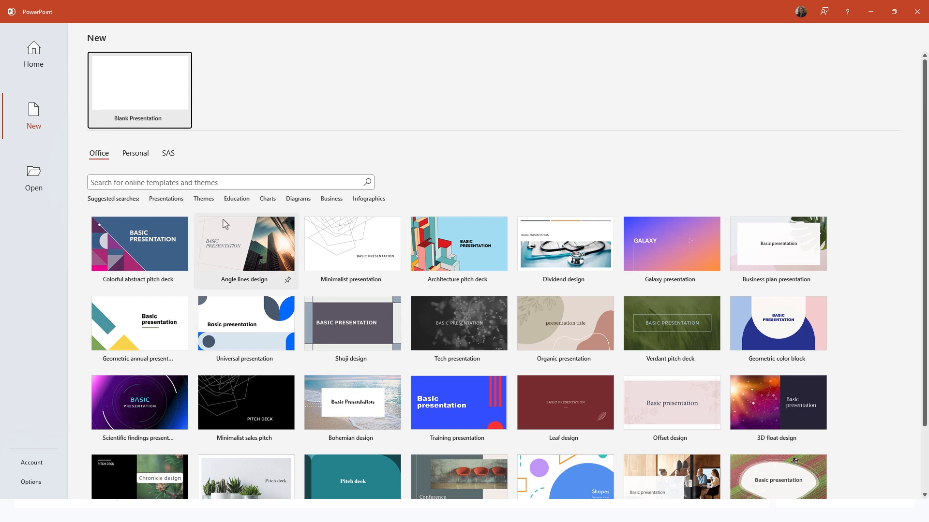
In PowerPoint, create a blank presentation whose first slide uses the Title Only layout and is titled "Cost Overview"
left_click(174, 90)
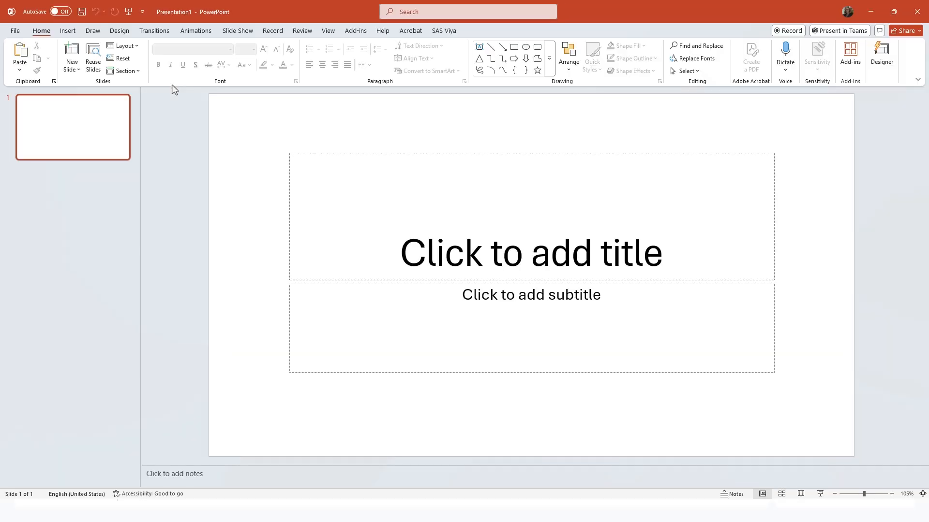
right_click(102, 119)
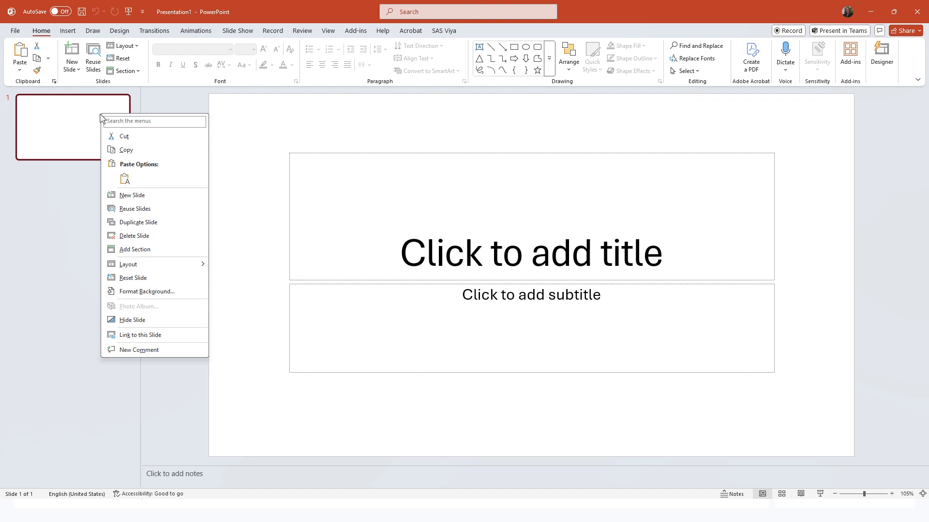
mouse_move(148, 267)
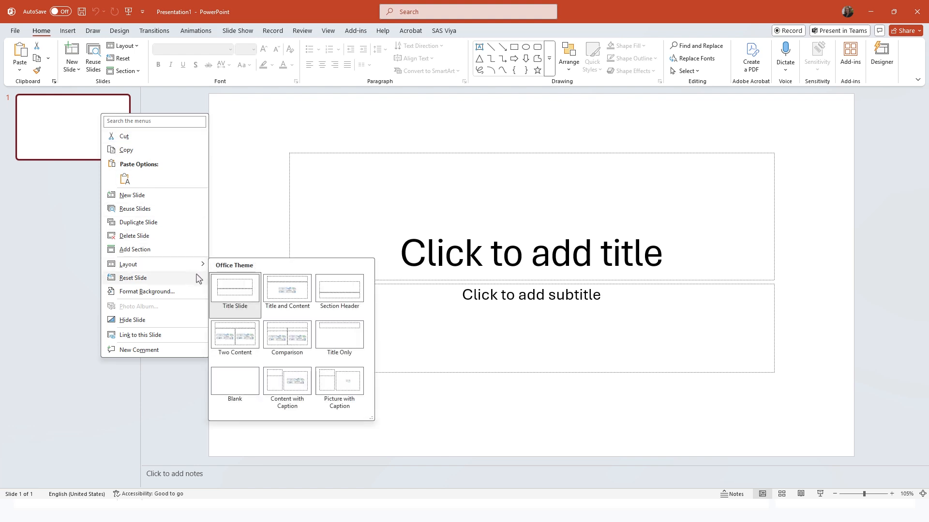
left_click(322, 341)
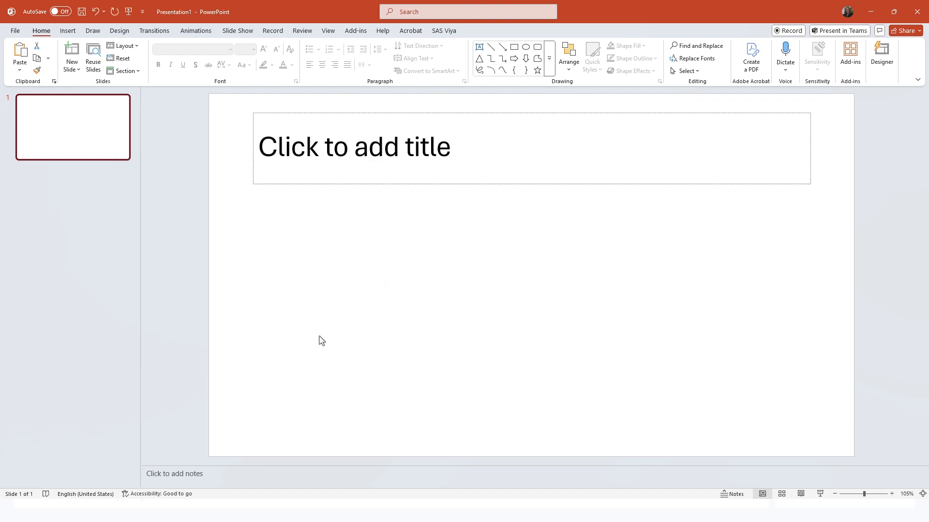
left_click(353, 151)
type("Cost Overview")
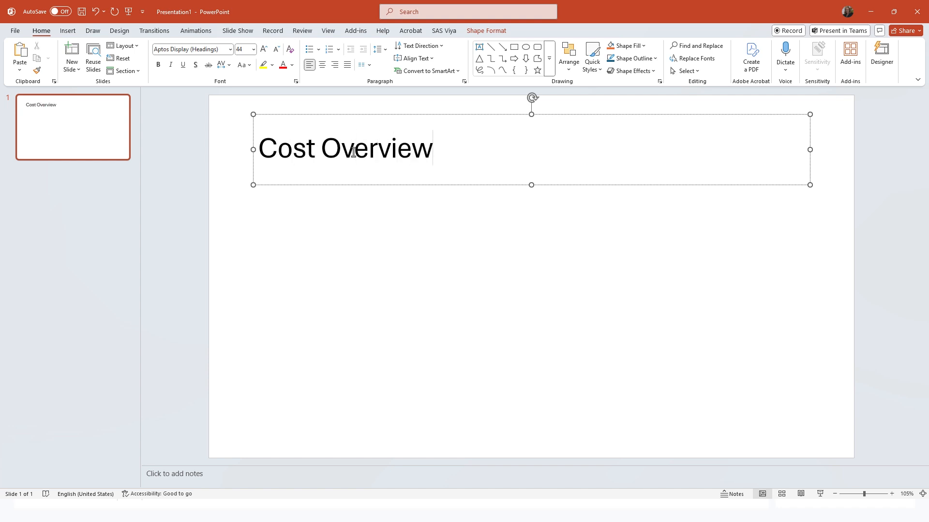
Open the Warranty Analysis report from the SAS Viya favorites beside the slide and widen the add-in pane
left_click(443, 30)
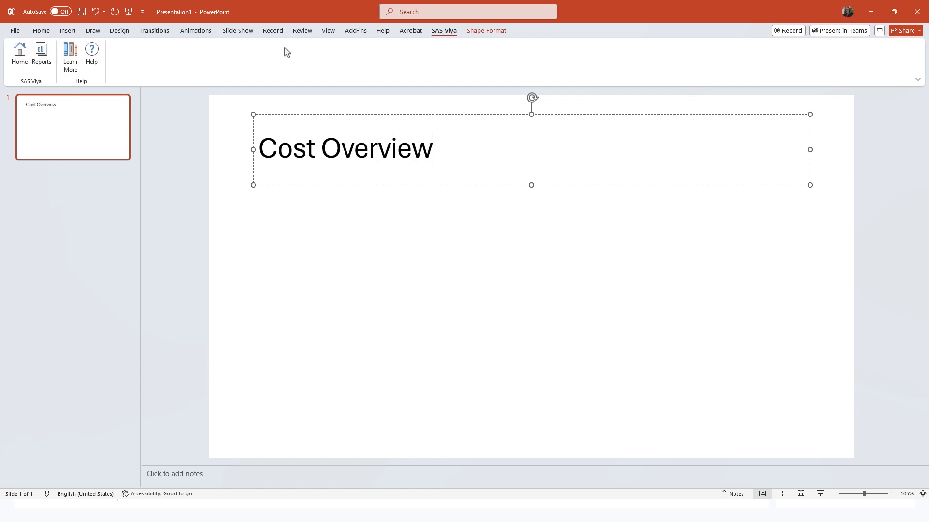
left_click(25, 63)
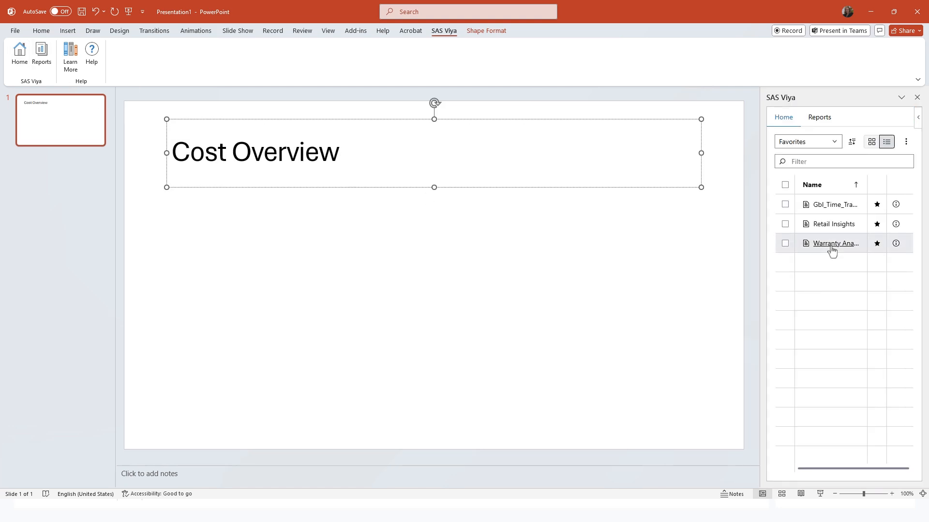
left_click(831, 245)
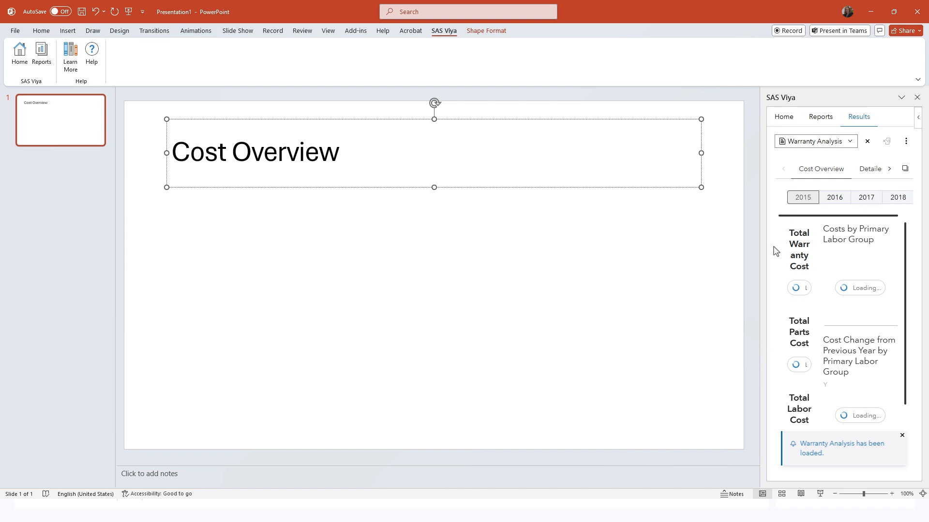
left_click_drag(759, 242, 556, 245)
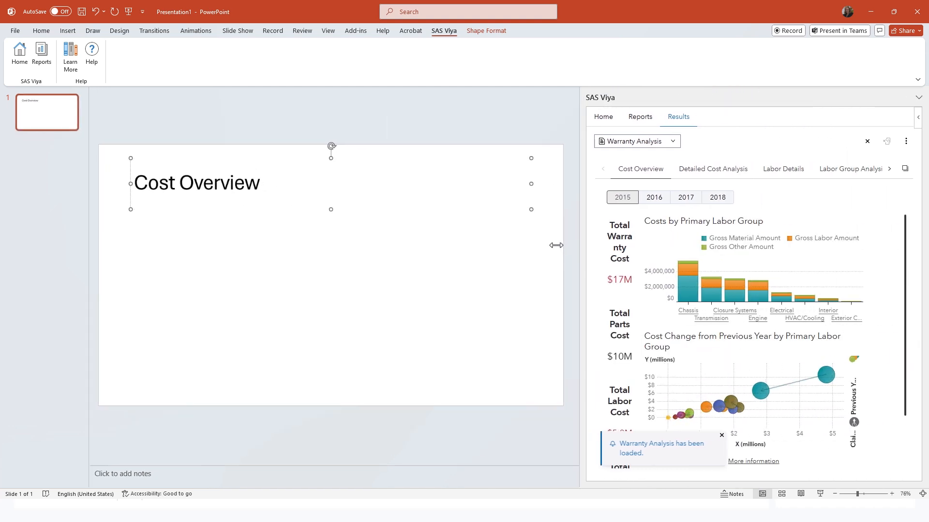
Insert the Costs by Primary Labor Group chart into the slide, place it below the title, and enlarge it to nearly the slide's width
left_click(894, 222)
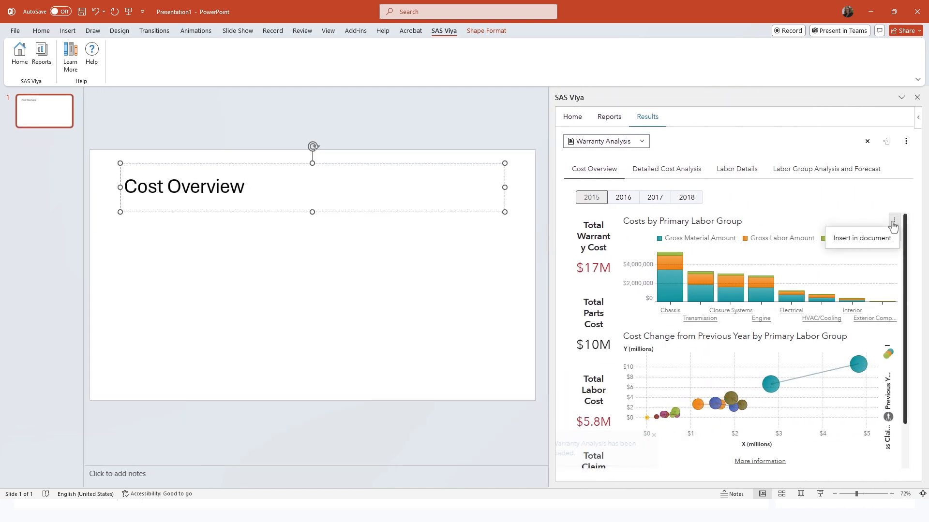
left_click(880, 239)
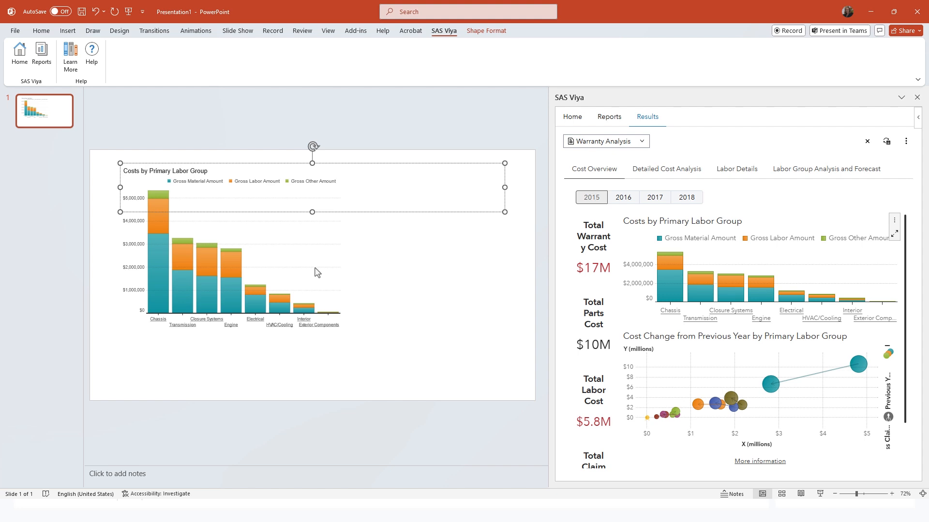
left_click_drag(287, 268, 280, 308)
left_click_drag(335, 366, 628, 309)
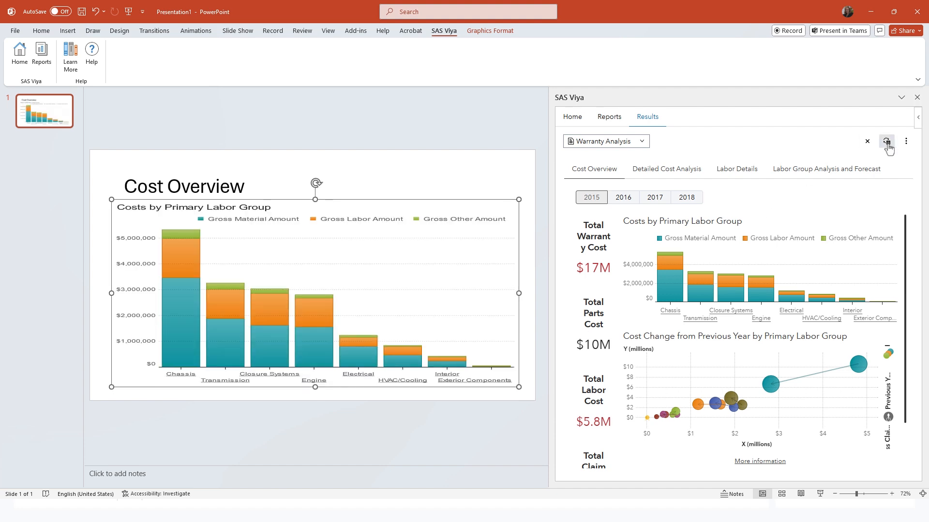
Refresh the inserted report content so the Costs by Primary Labor Group chart is redrawn at its enlarged size
left_click(887, 144)
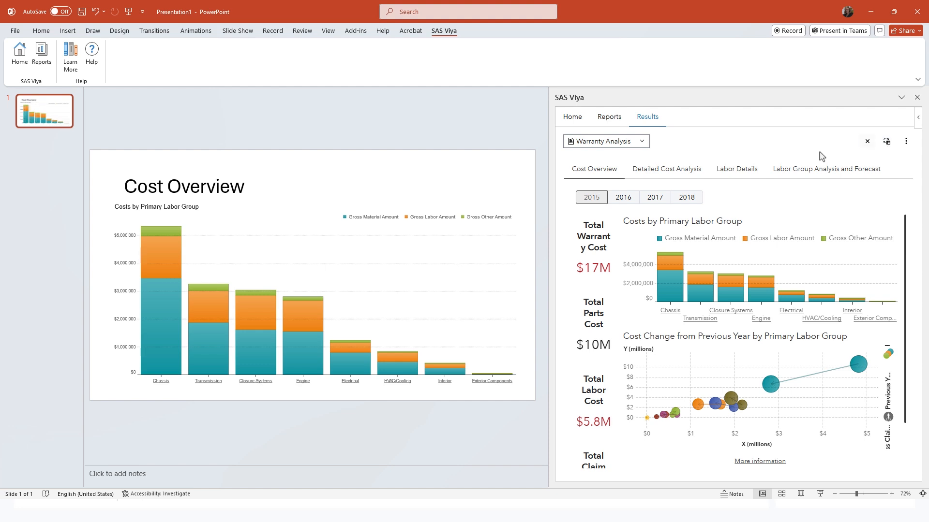
Add a second slide with the Blank layout and insert the Cost Change from Previous Year by Primary Labor Group chart into it
right_click(61, 168)
left_click(86, 202)
right_click(53, 154)
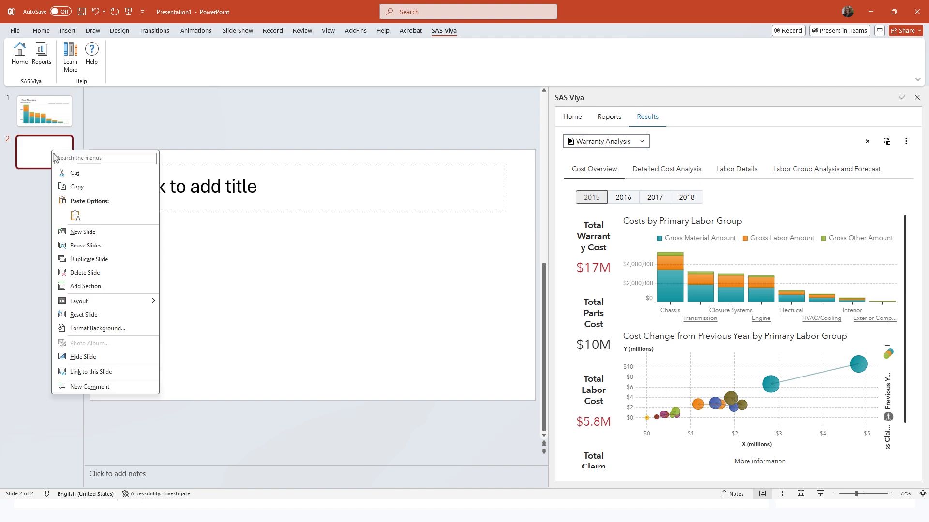
mouse_move(82, 302)
left_click(186, 423)
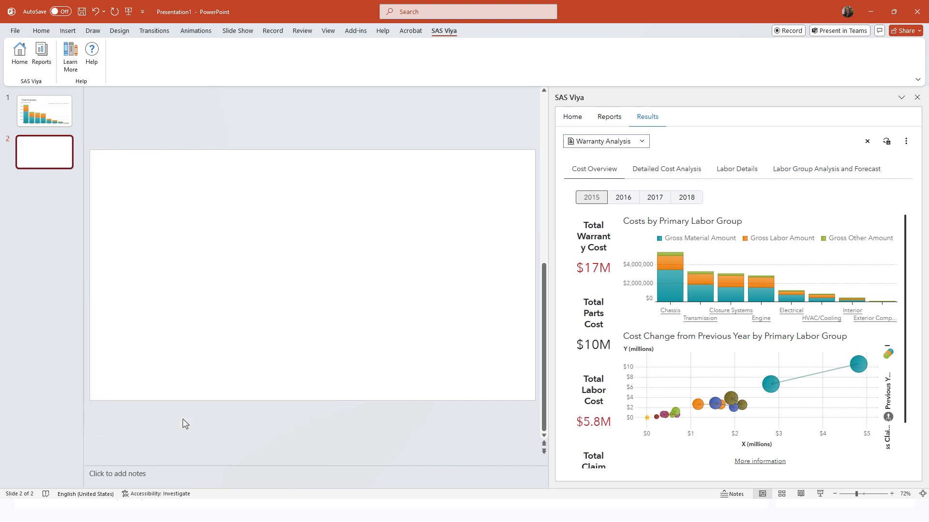
mouse_move(759, 390)
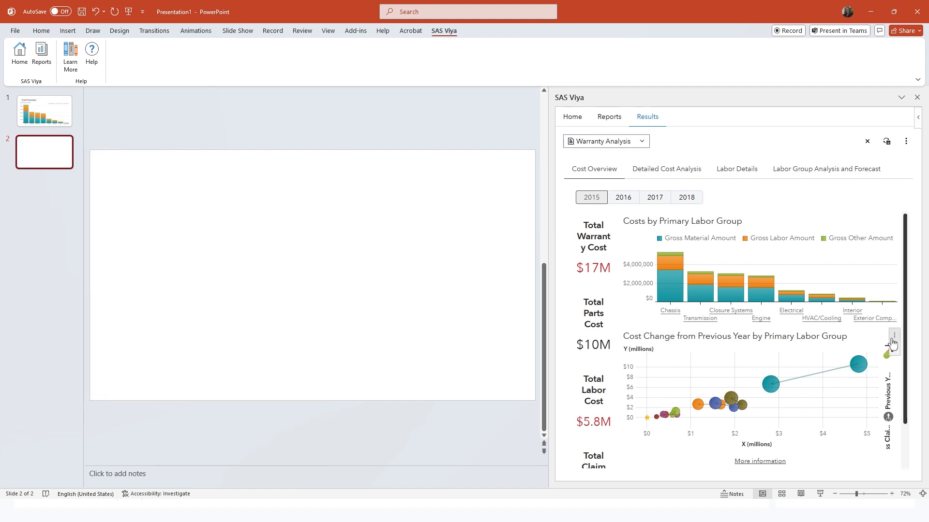
left_click(871, 357)
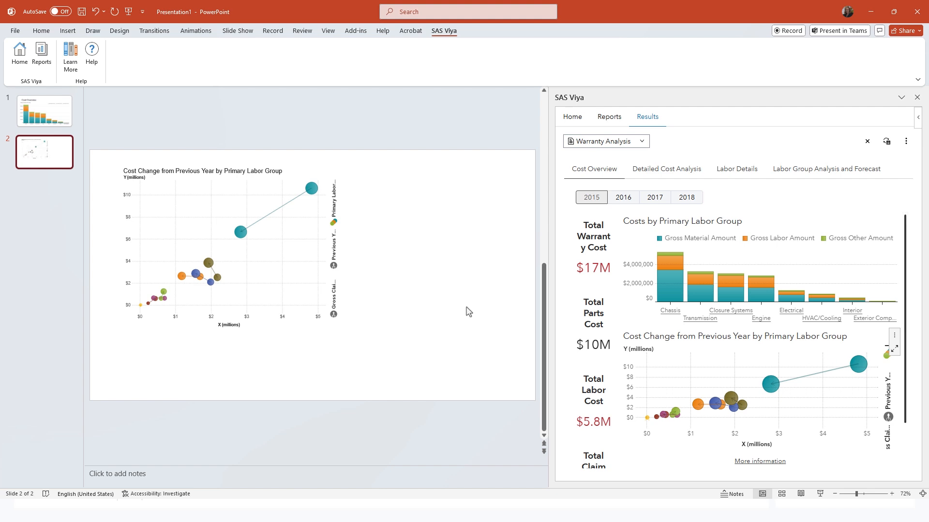
Enlarge the chart on the second slide until it nearly fills the slide, and refresh the inserted report content
left_click(227, 289)
left_click_drag(340, 328, 525, 390)
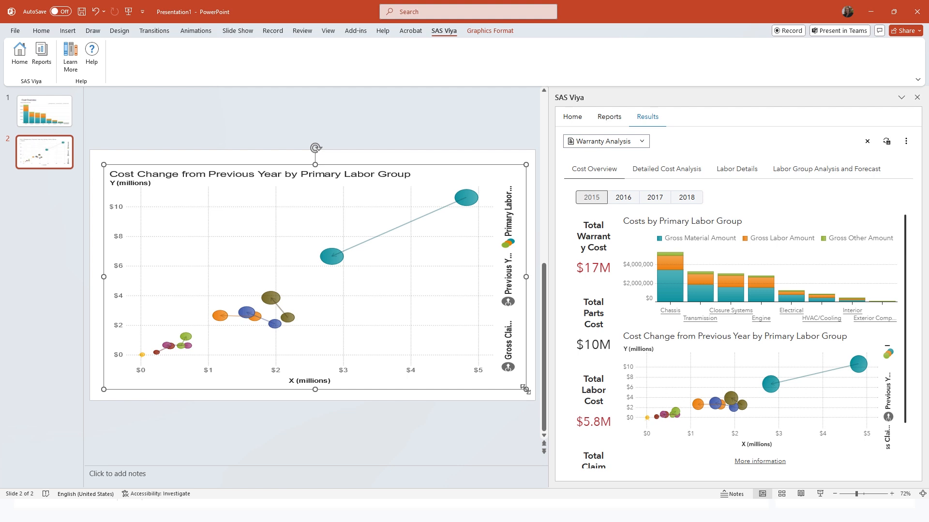
left_click(887, 145)
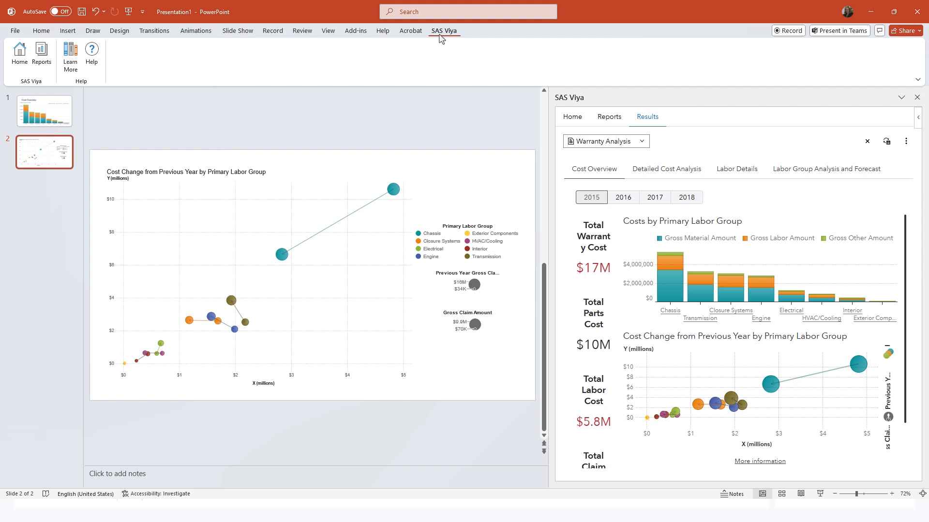
Open the SAS for Microsoft 365 help documentation from the add-in
left_click(92, 53)
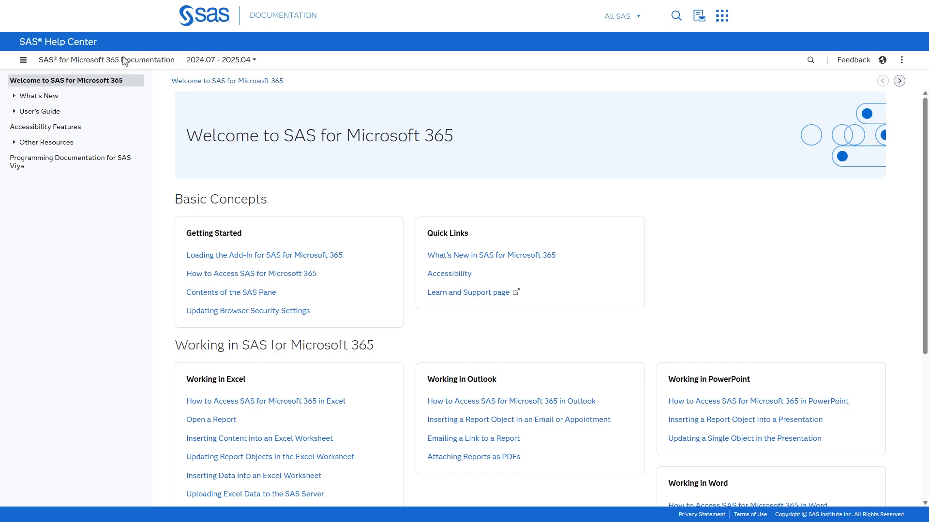